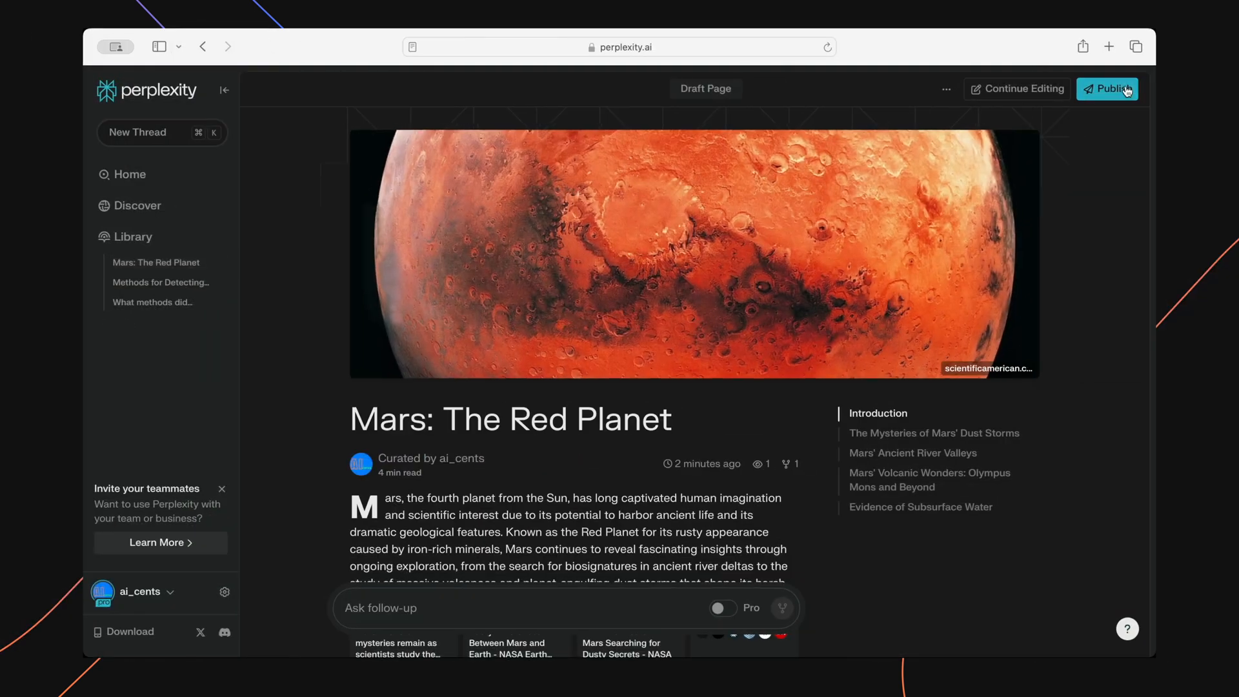
- Publish the finished draft page "Mars: The Red Planet"
left_click(1127, 91)
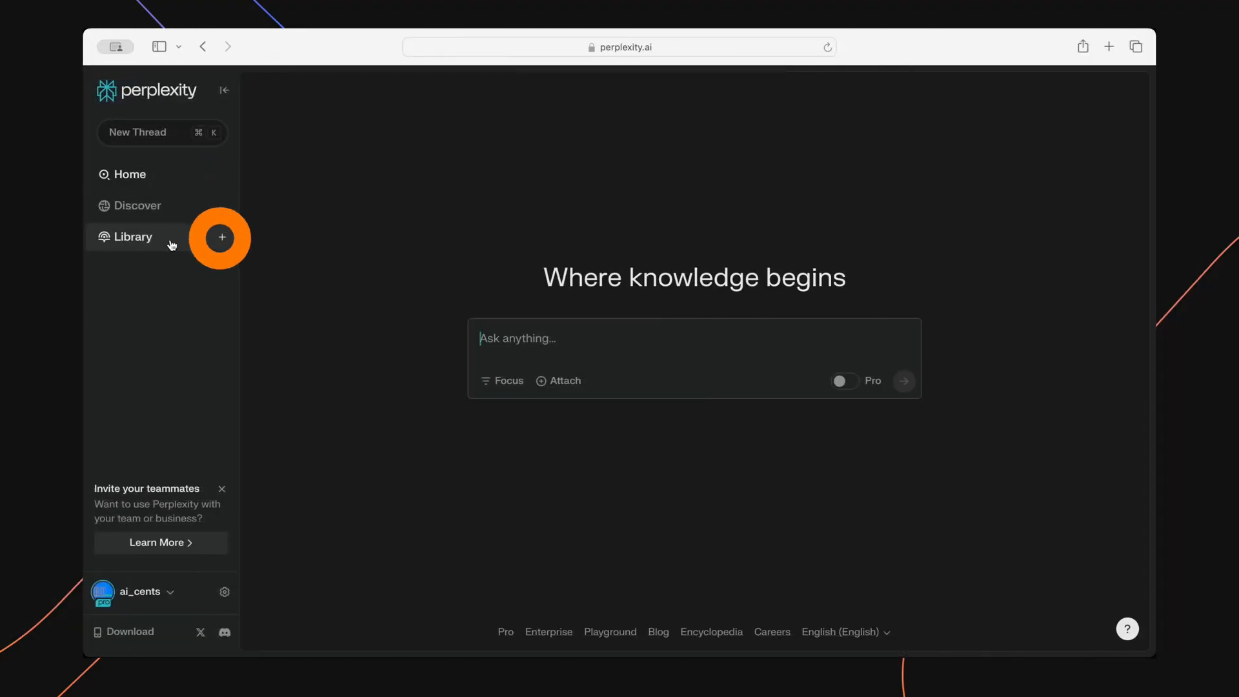
- Create a new Page about "The Planet Mars" for the Anyone audience and generate its draft
left_click(223, 238)
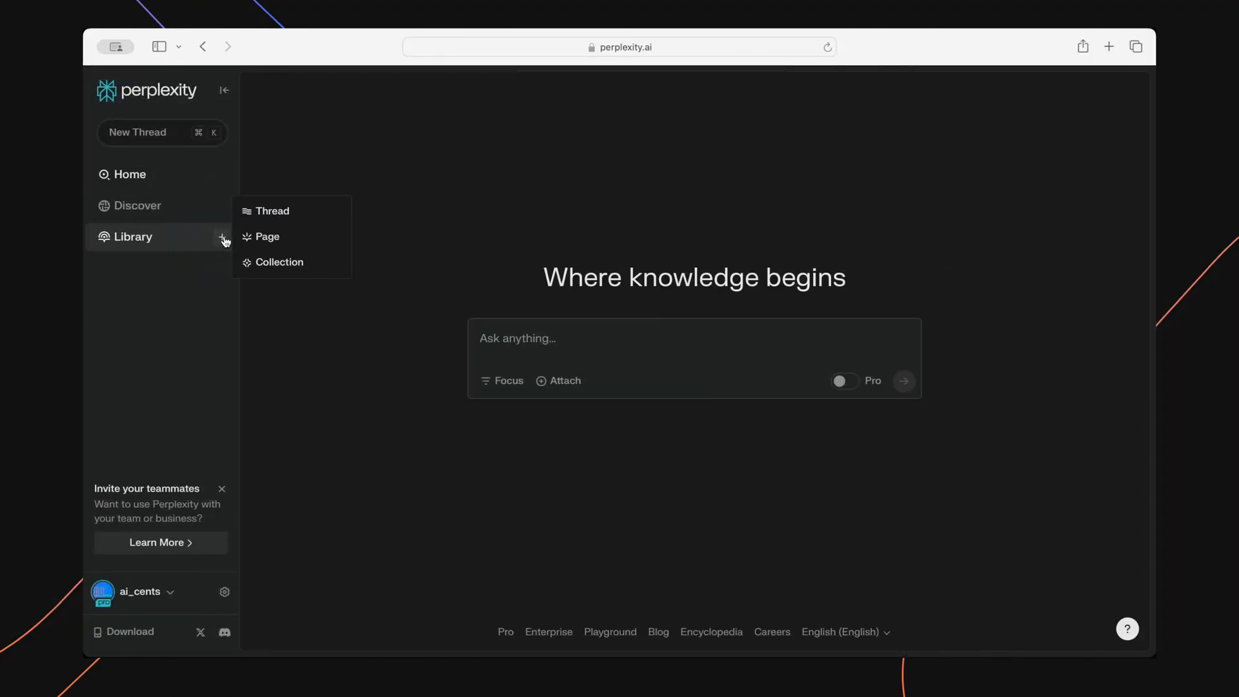
left_click(244, 239)
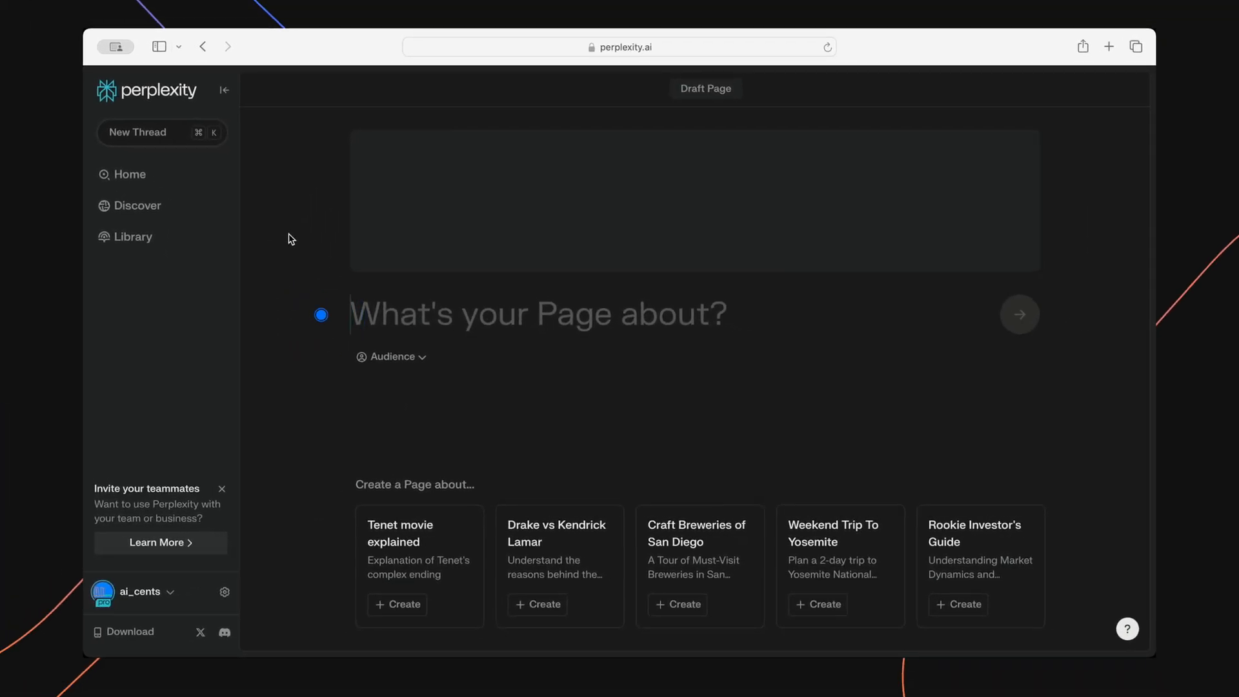
type("The Planet Mars")
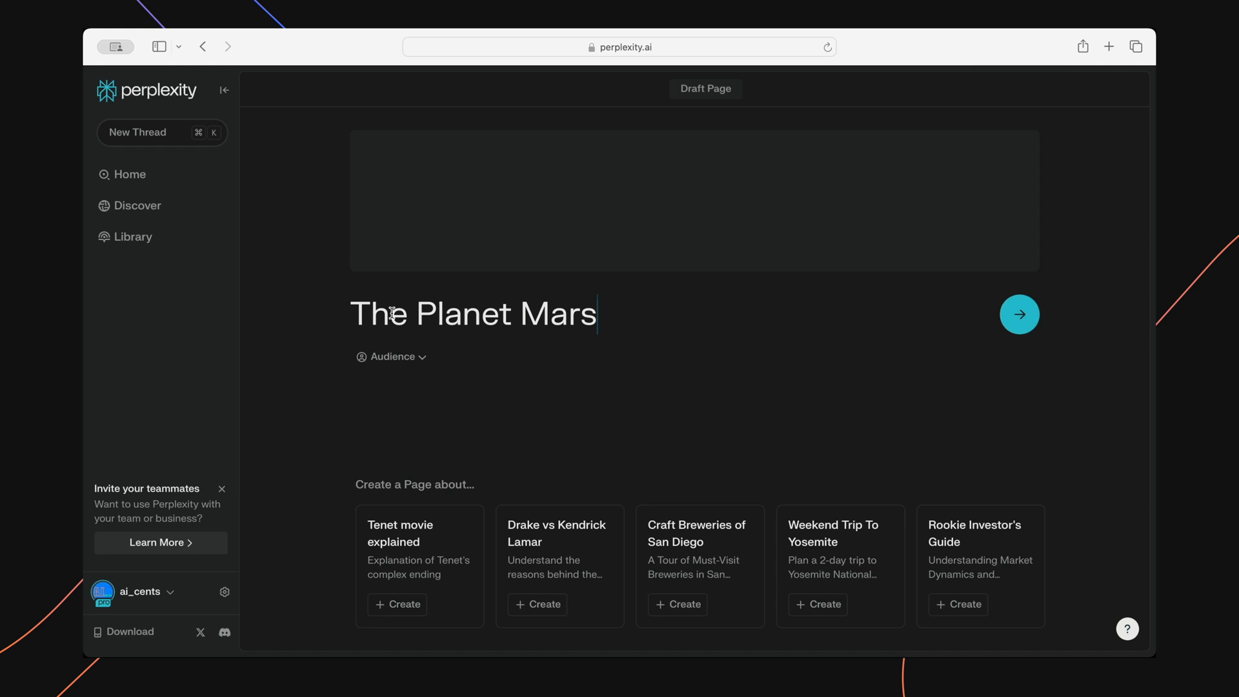
left_click(395, 358)
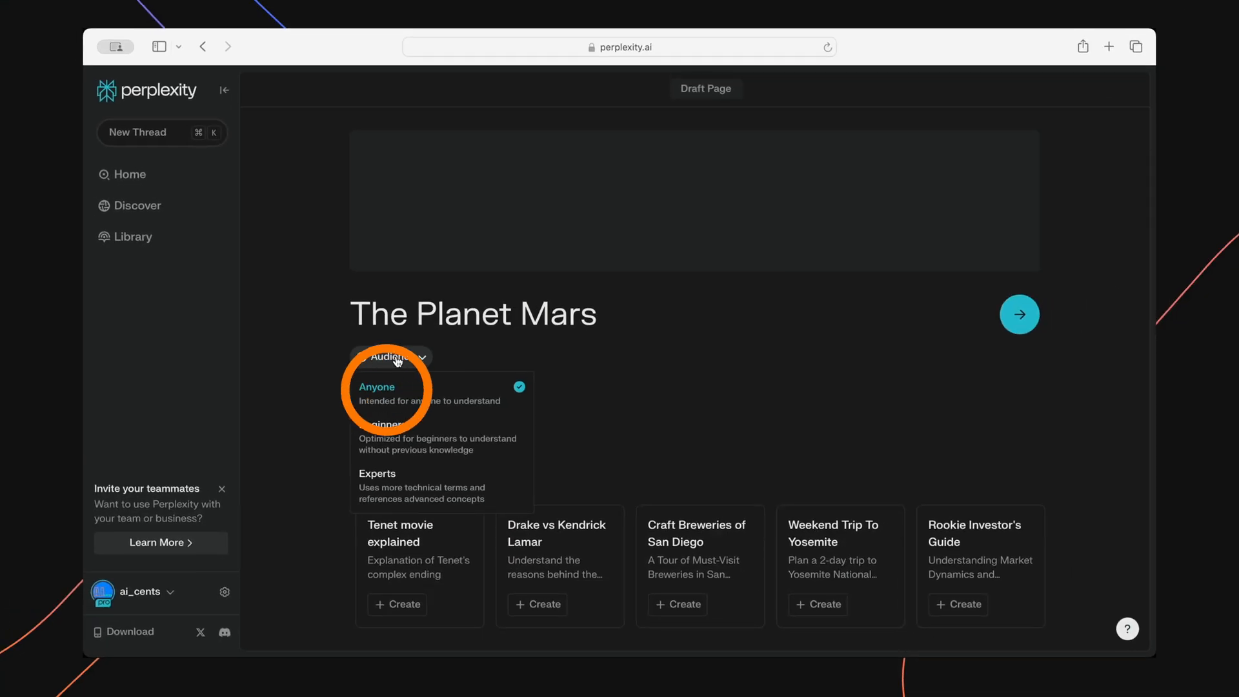
left_click(1020, 316)
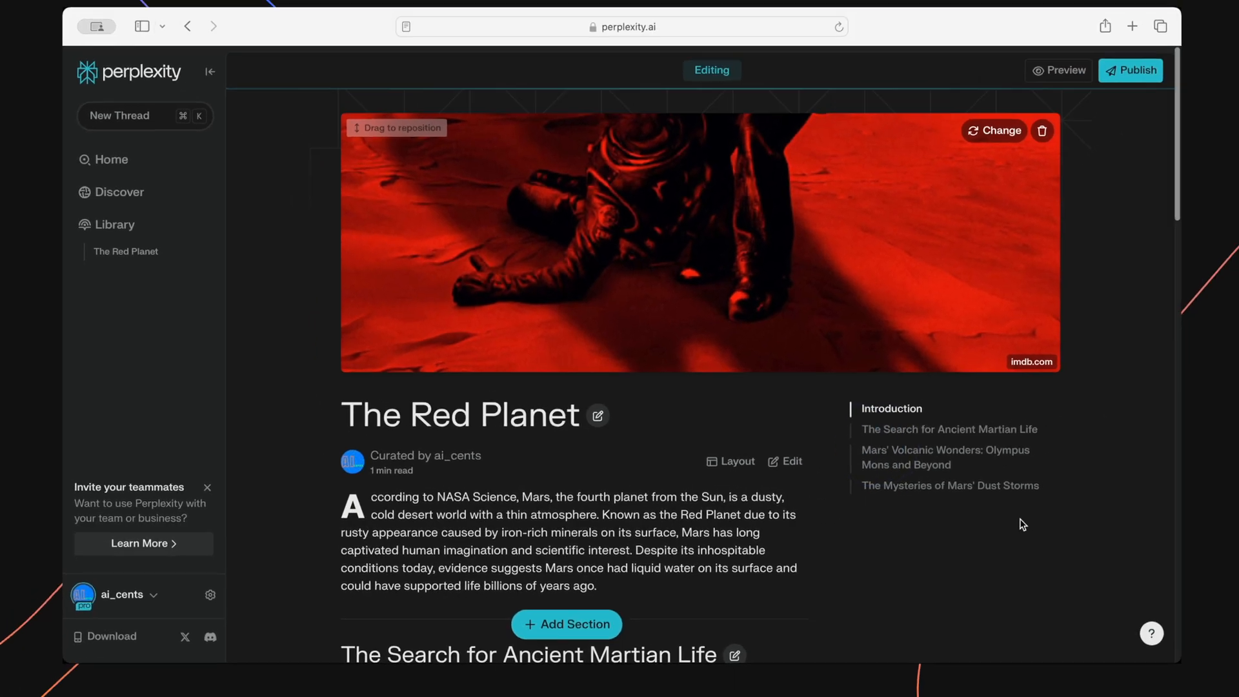
- Try the Small Header Image and No Header Image layouts, ending on the Large Header Image layout
scroll(1095, 526, "down", 15)
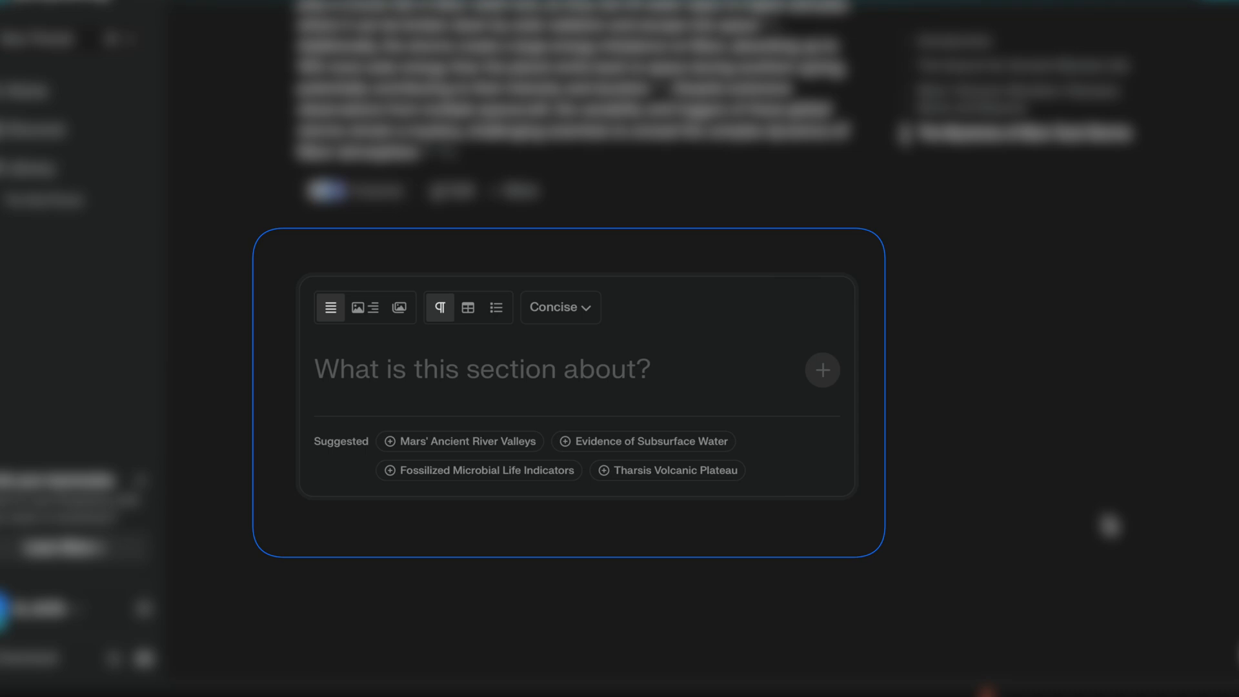
scroll(1004, 524, "up", 3)
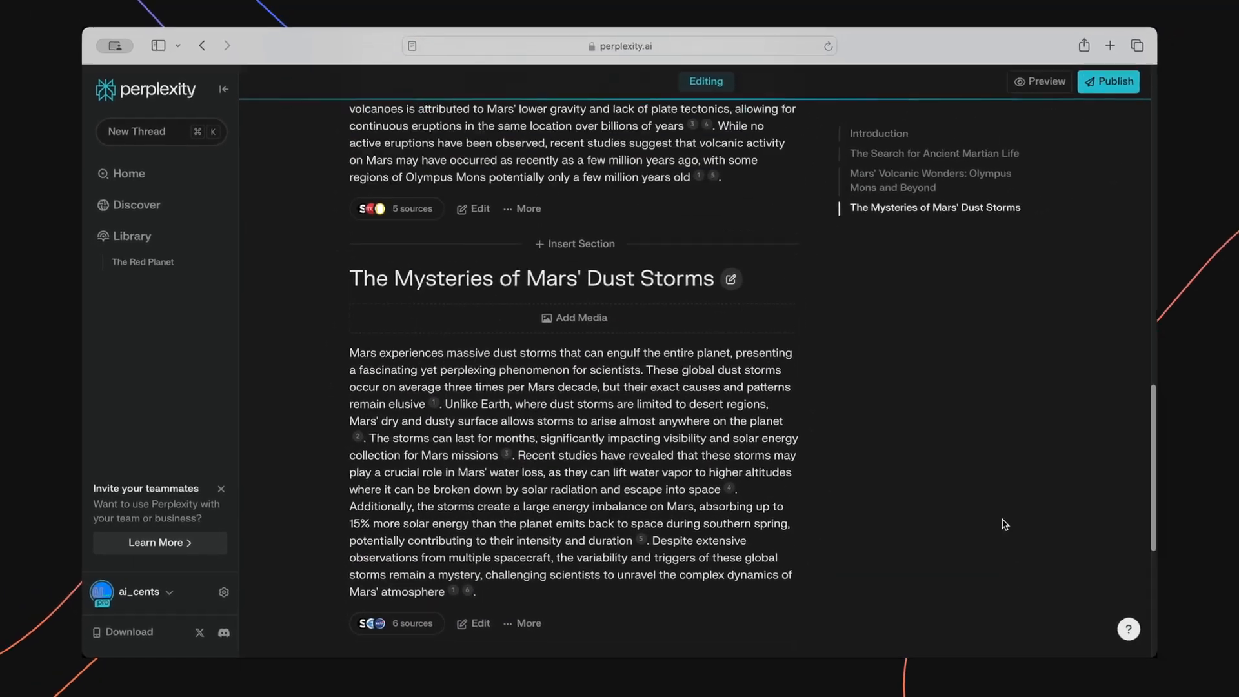
scroll(1004, 524, "up", 15)
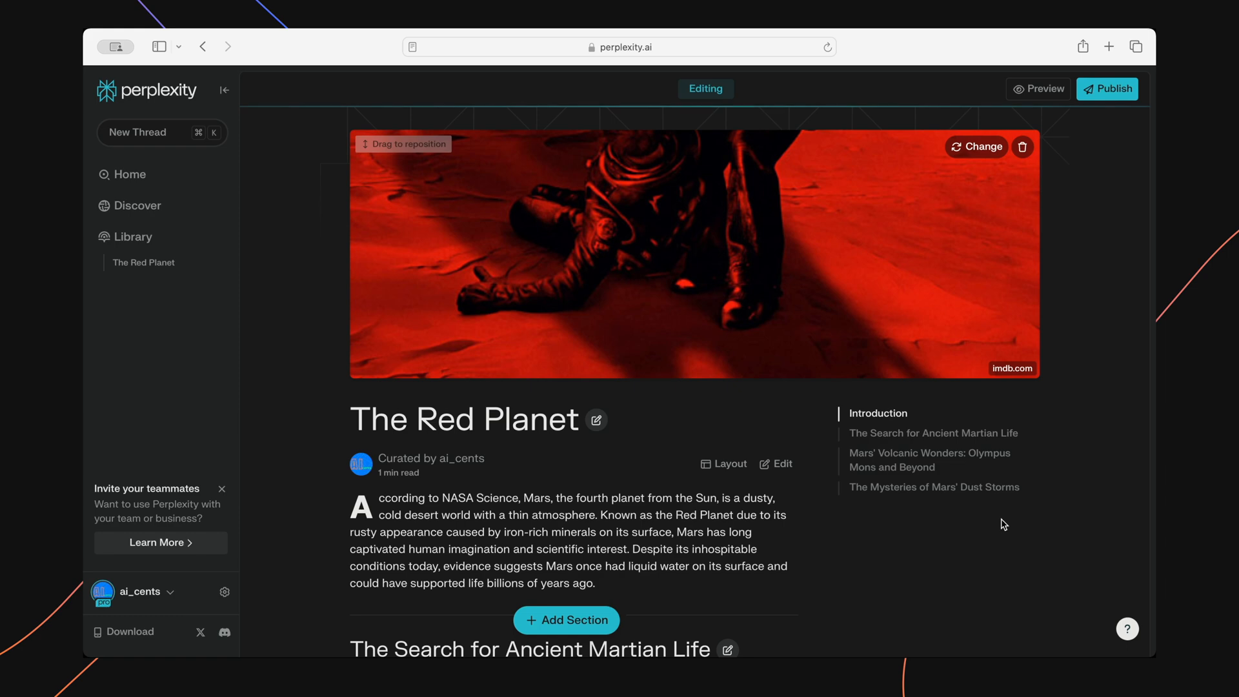
left_click(725, 464)
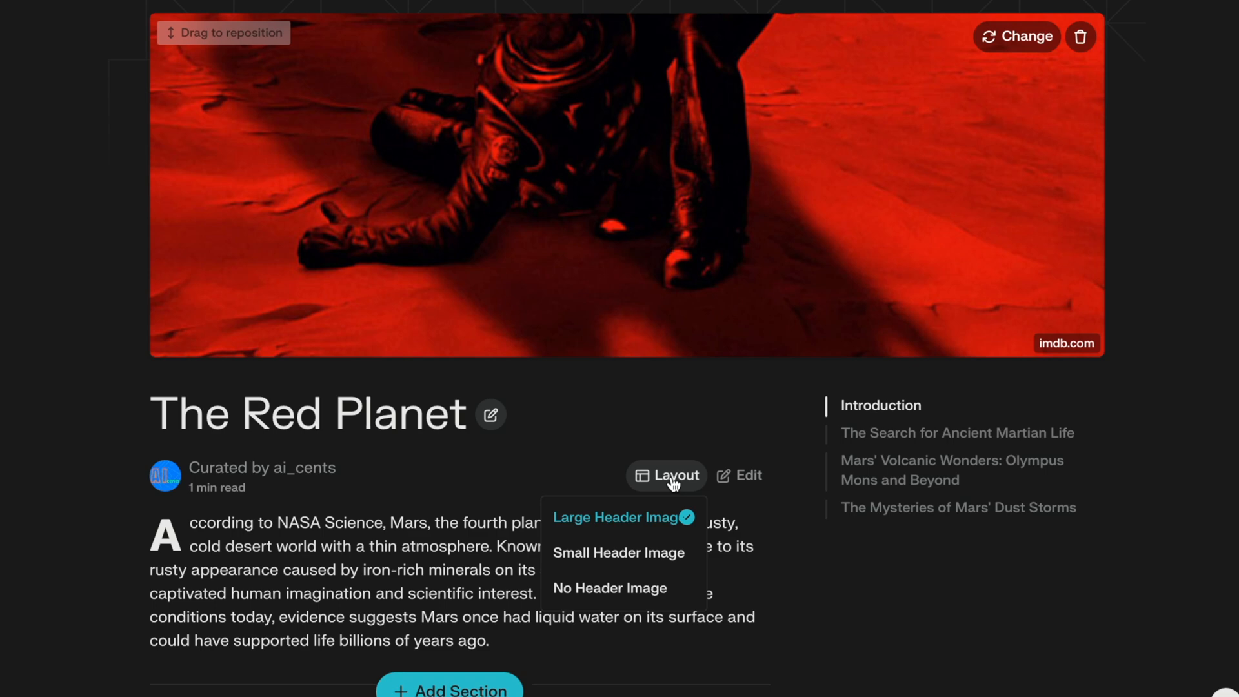
left_click(637, 553)
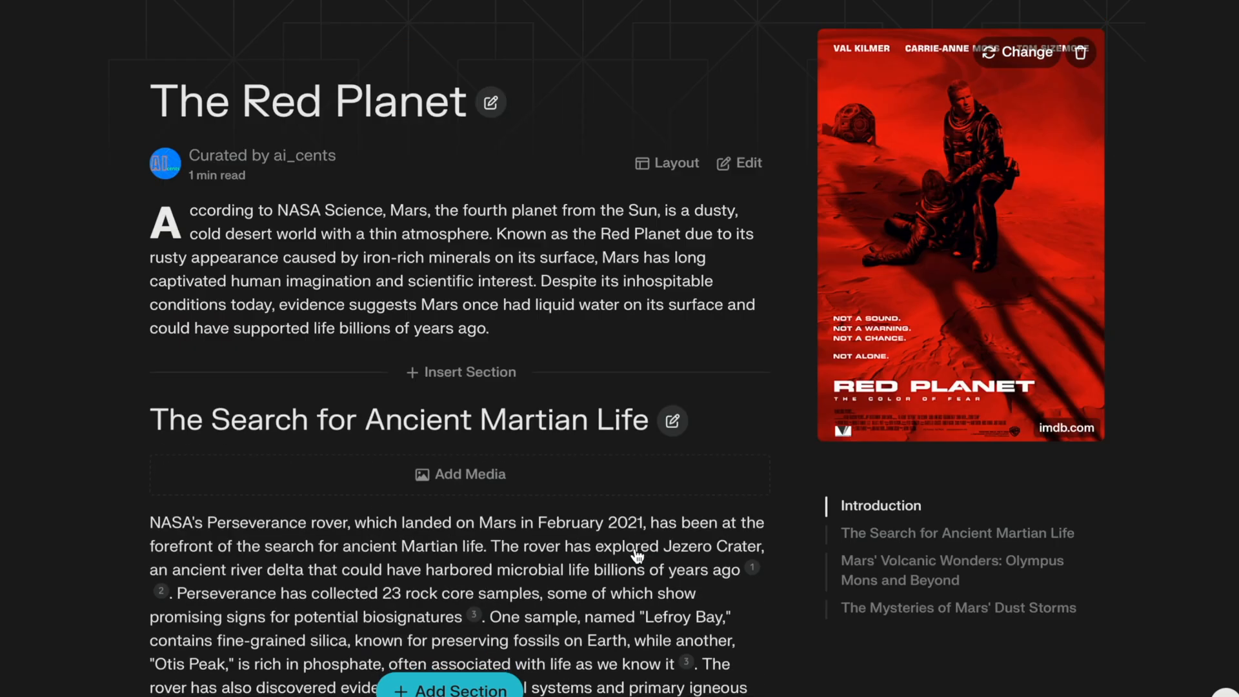
left_click(671, 163)
left_click(644, 282)
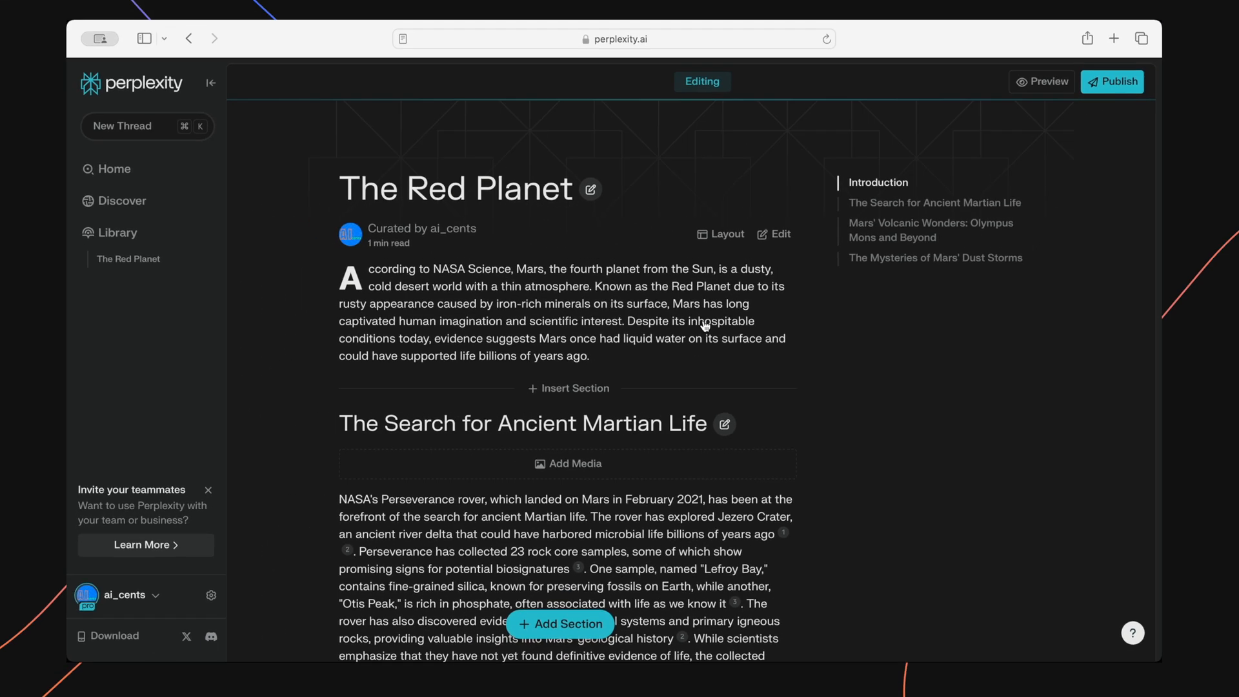
left_click(723, 239)
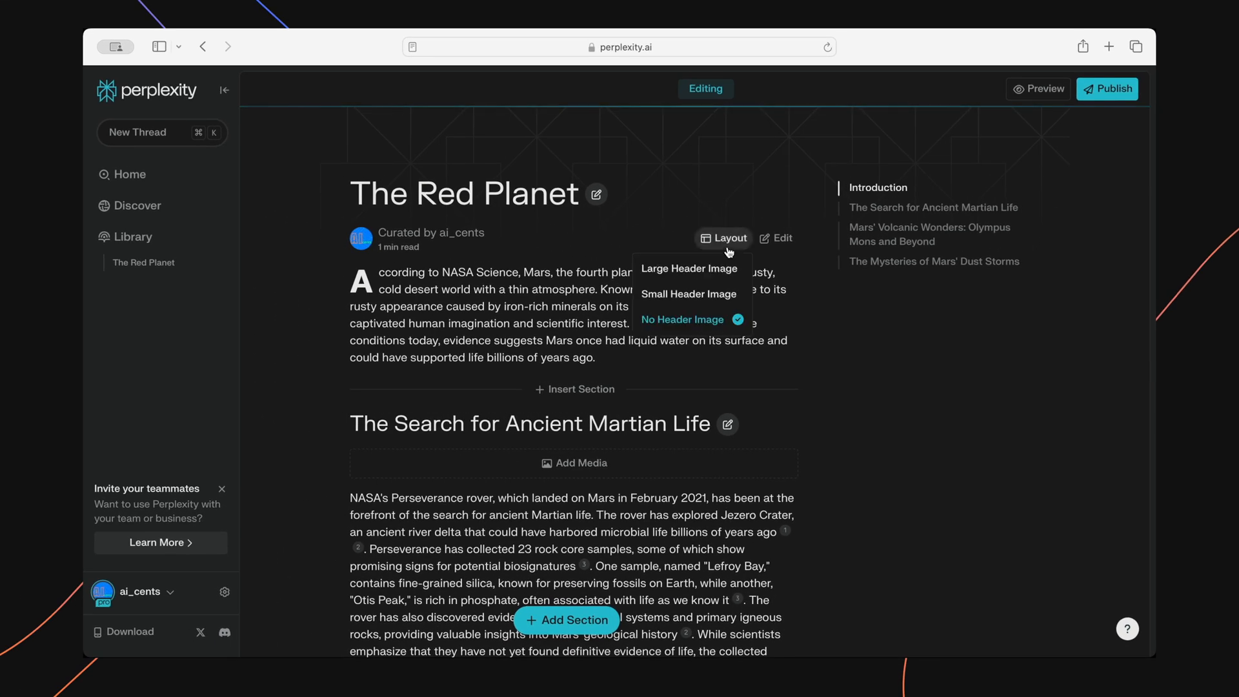
left_click(721, 264)
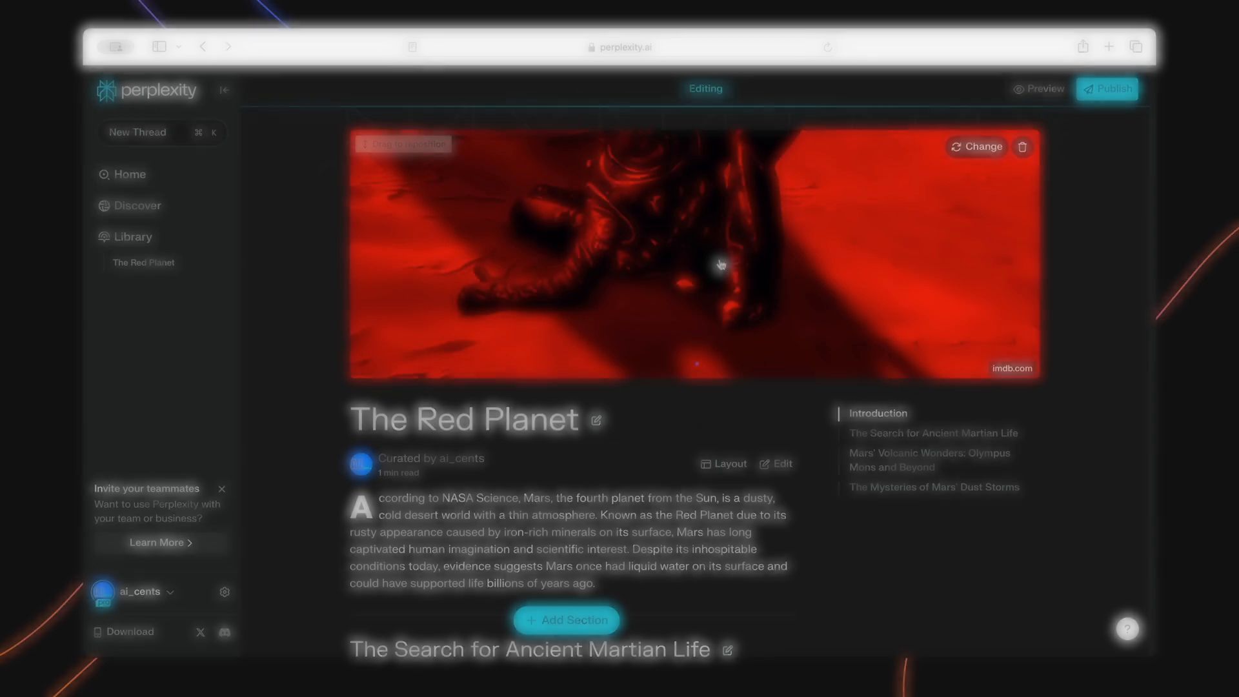
- Preview the draft page through to its related questions and view its header image enlarged
left_click(1040, 90)
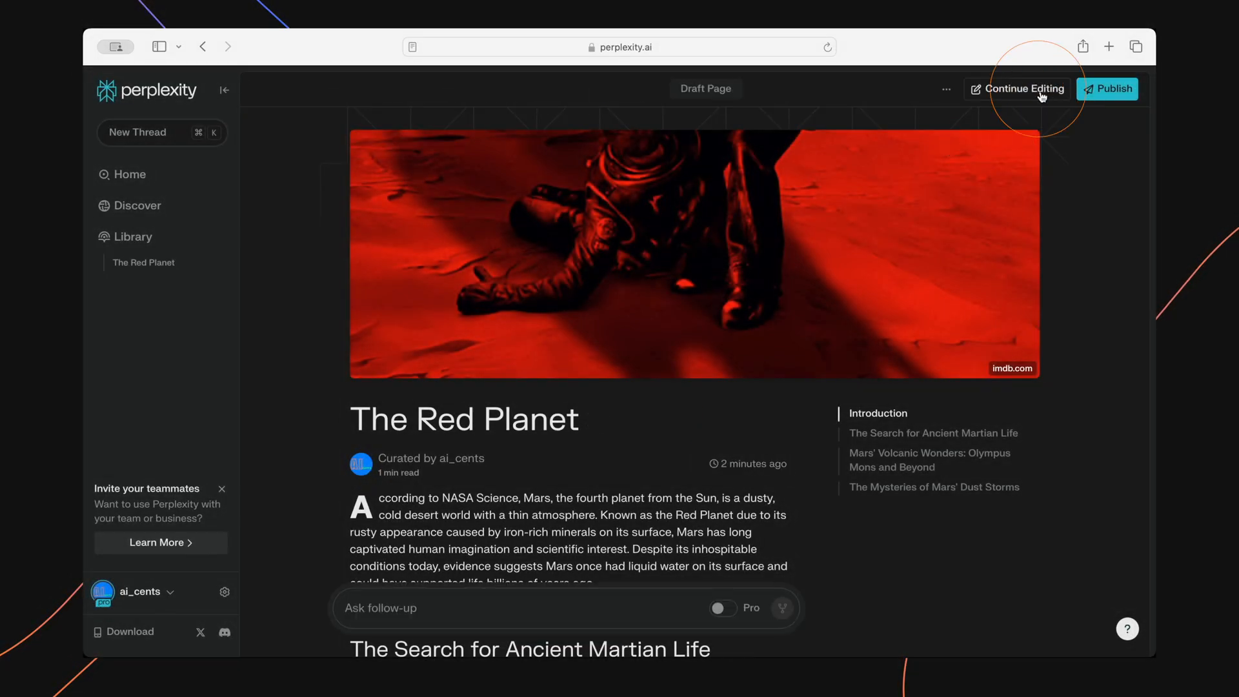
scroll(1078, 215, "down", 20)
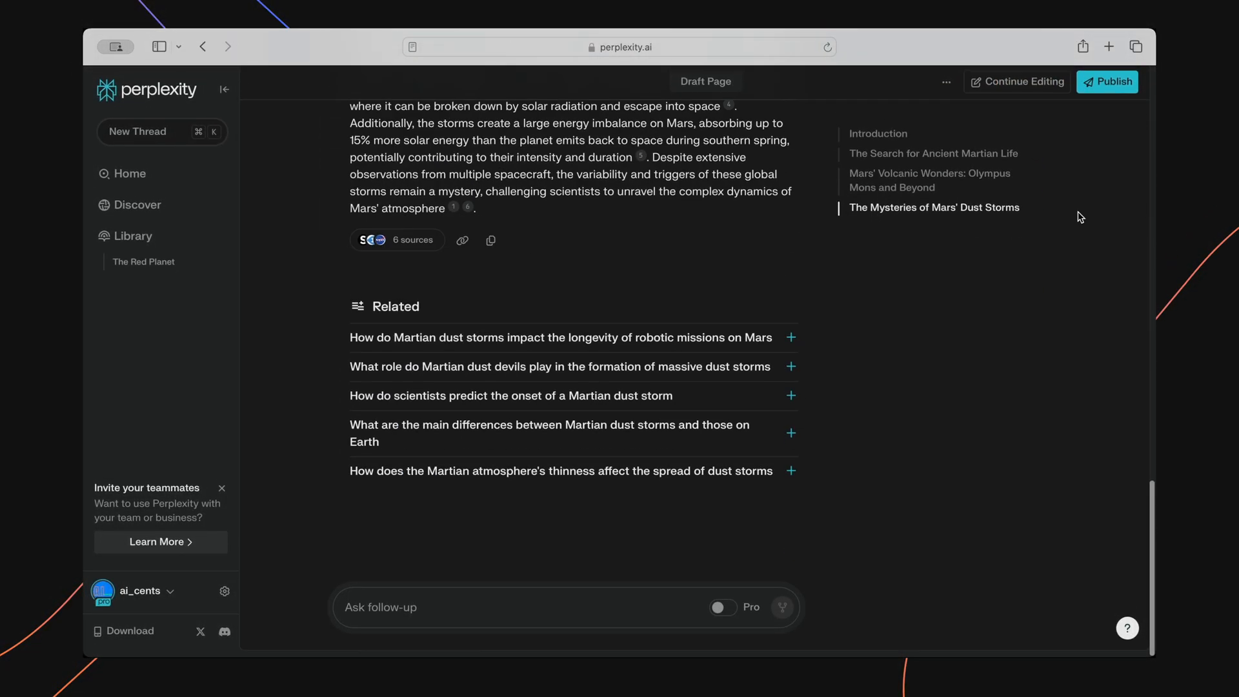
scroll(1080, 217, "up", 20)
left_click(690, 252)
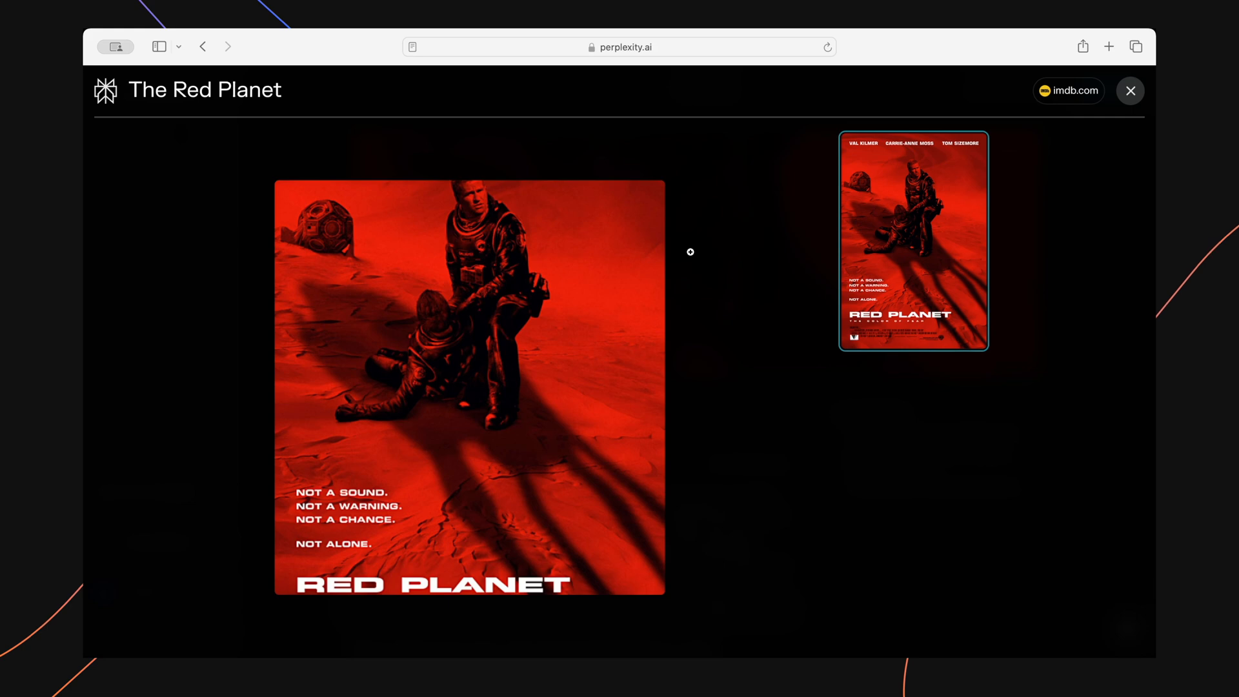
left_click(1131, 91)
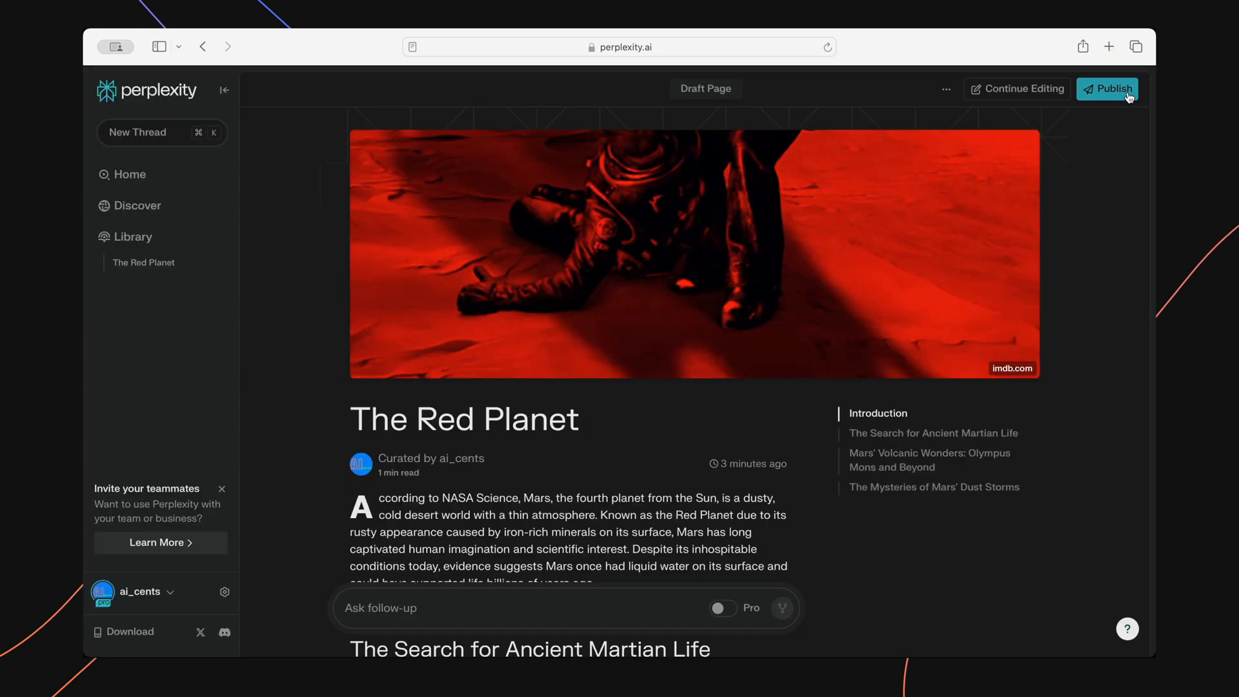
- Generate a Photograph-style image for the page header and set it as the header image
left_click(1026, 90)
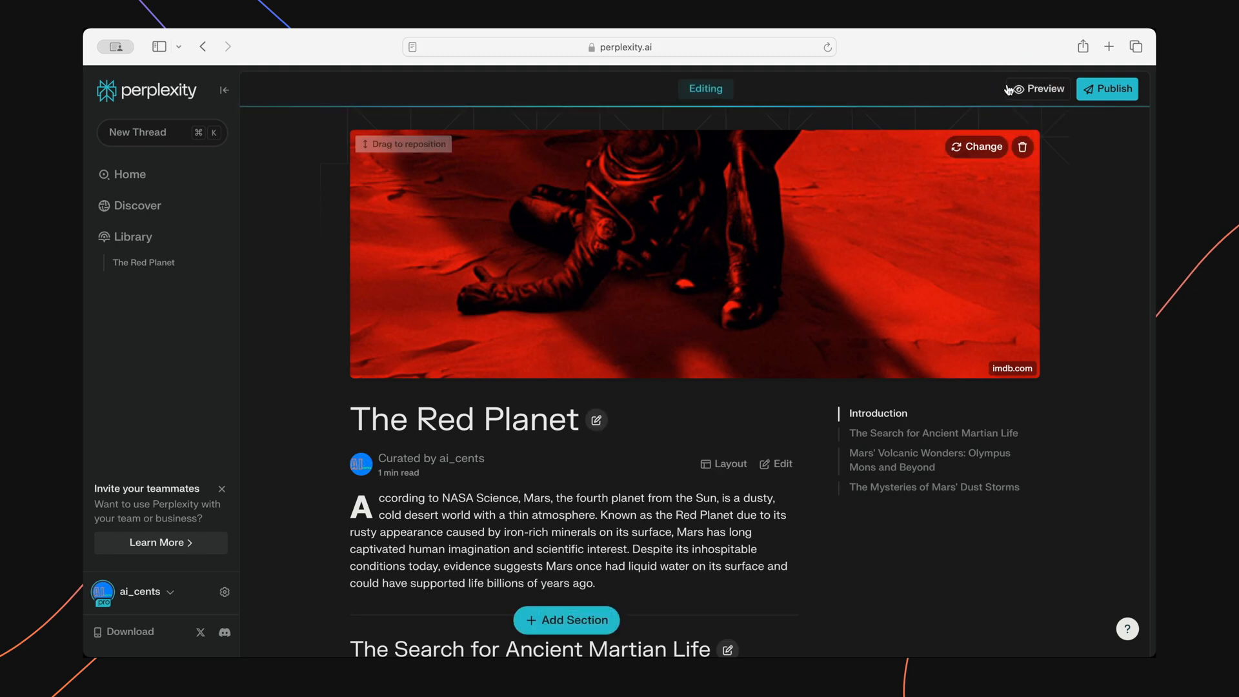
left_click(975, 146)
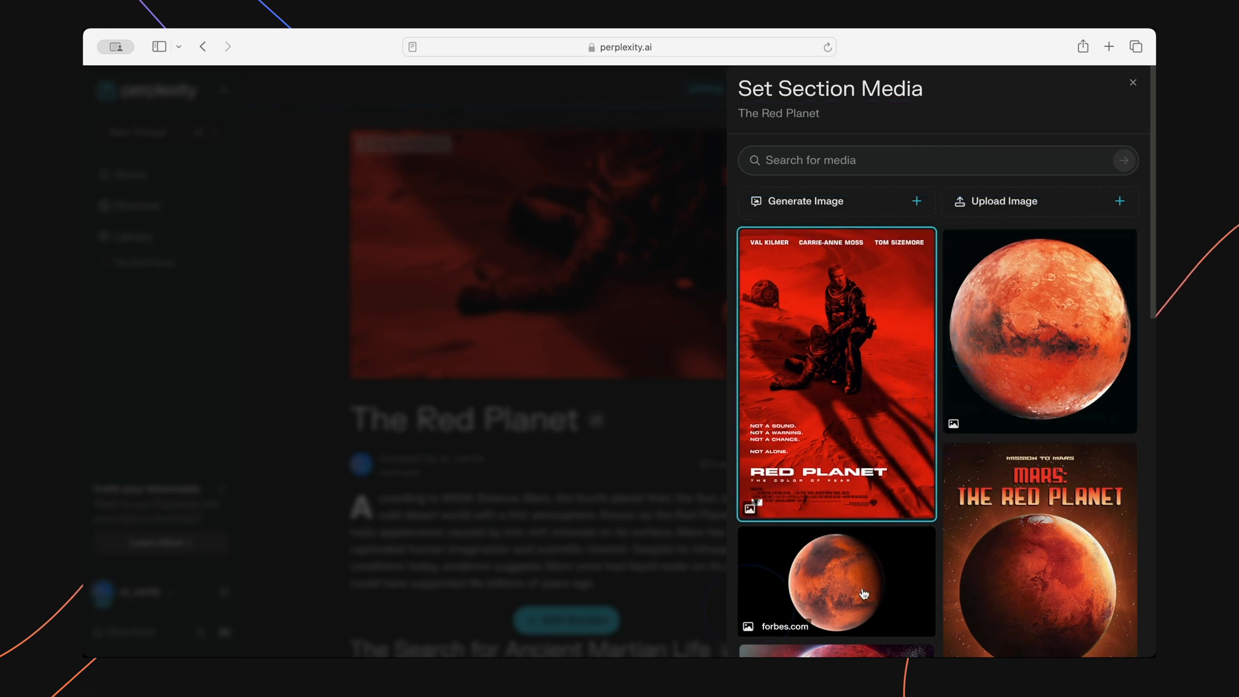
left_click(841, 203)
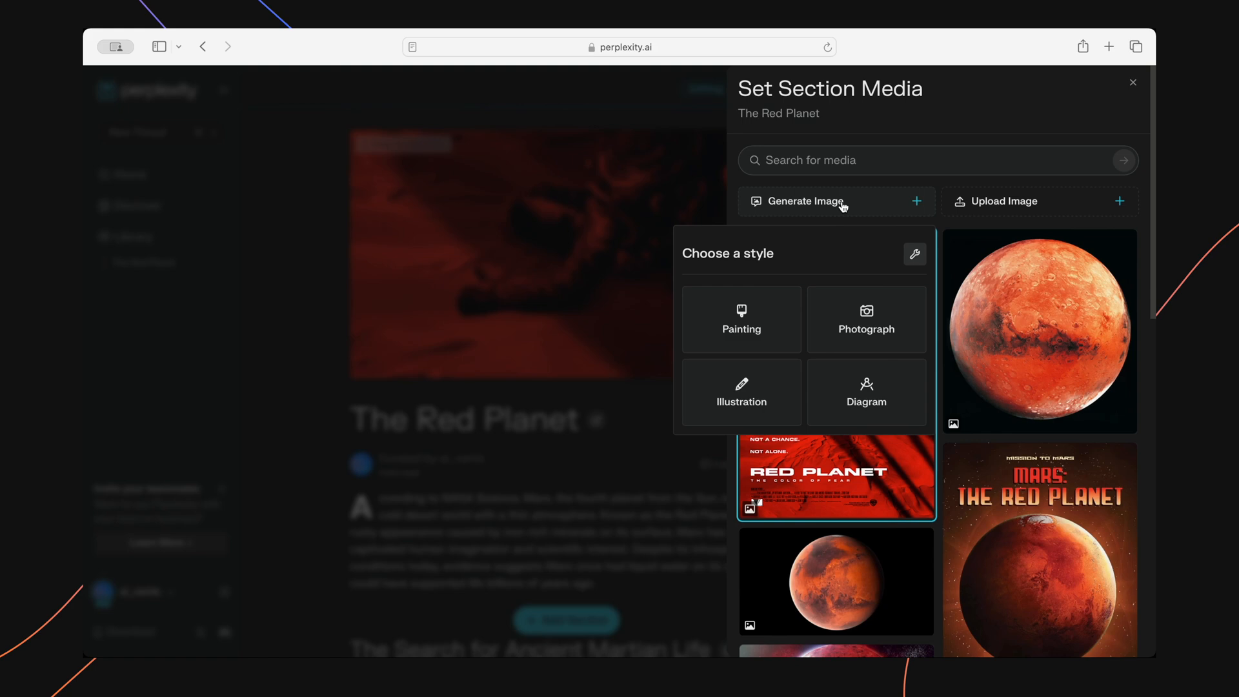
left_click(871, 328)
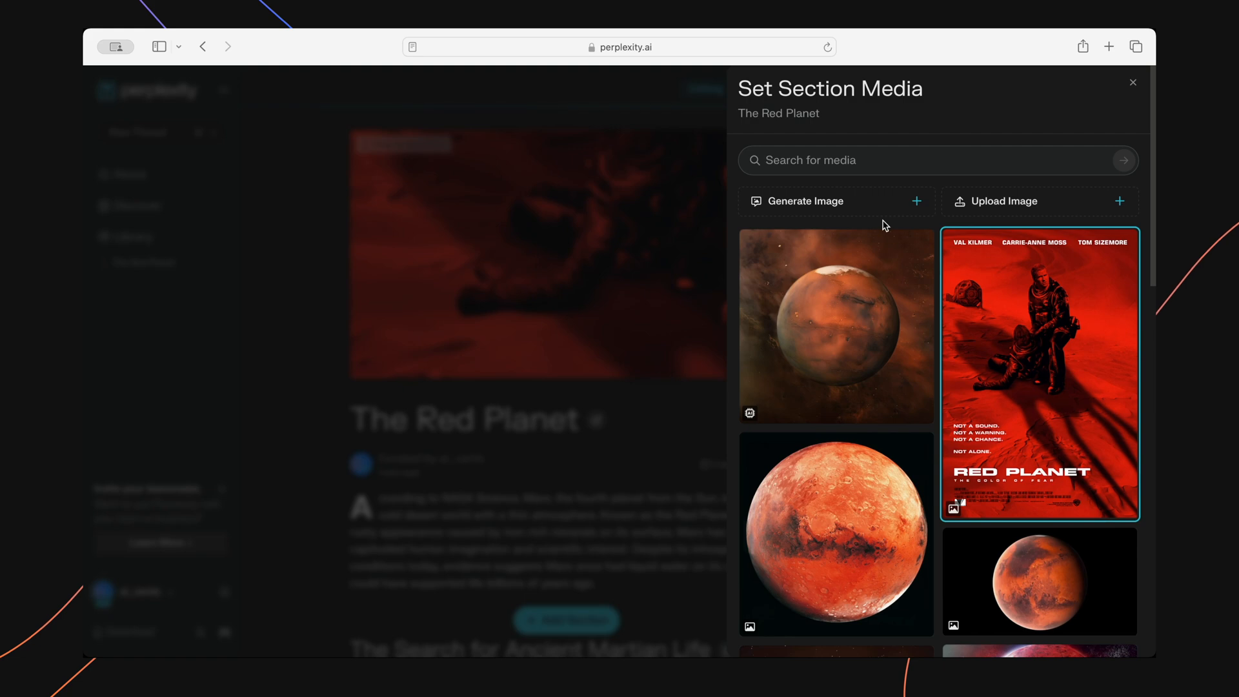
mouse_move(844, 318)
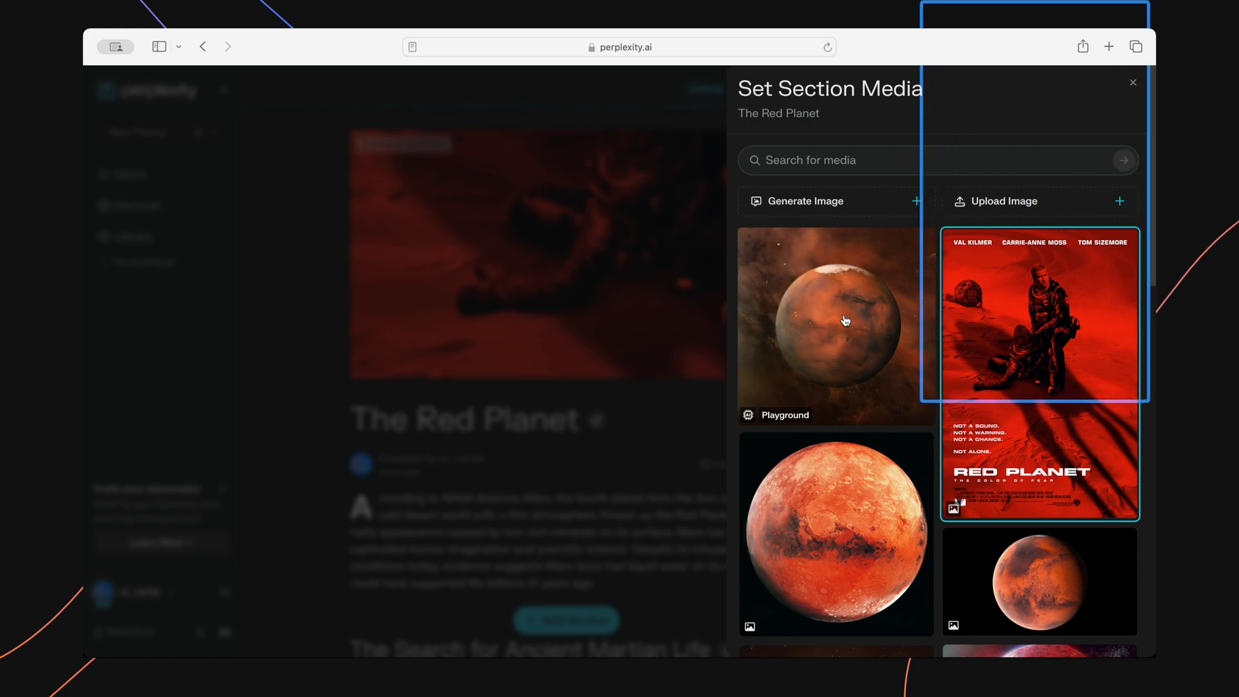
left_click(845, 321)
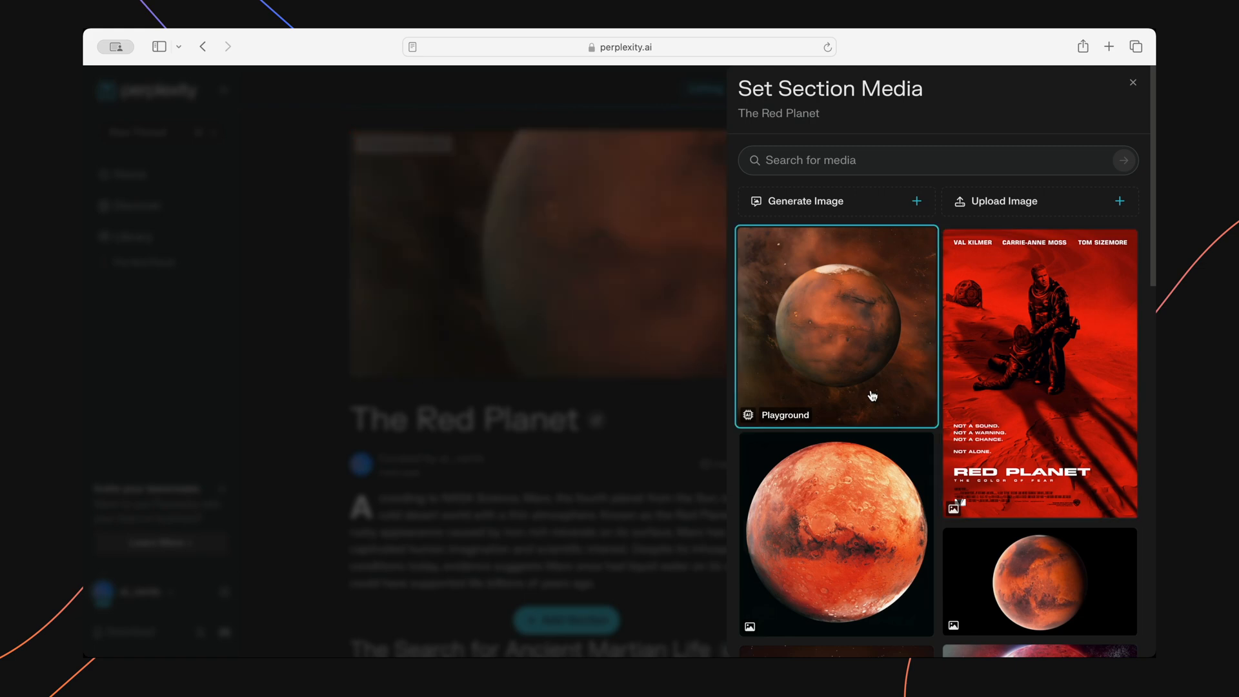
- Set the scientificamerican Mars close-up as the header image and try repositioning it vertically
left_click(842, 554)
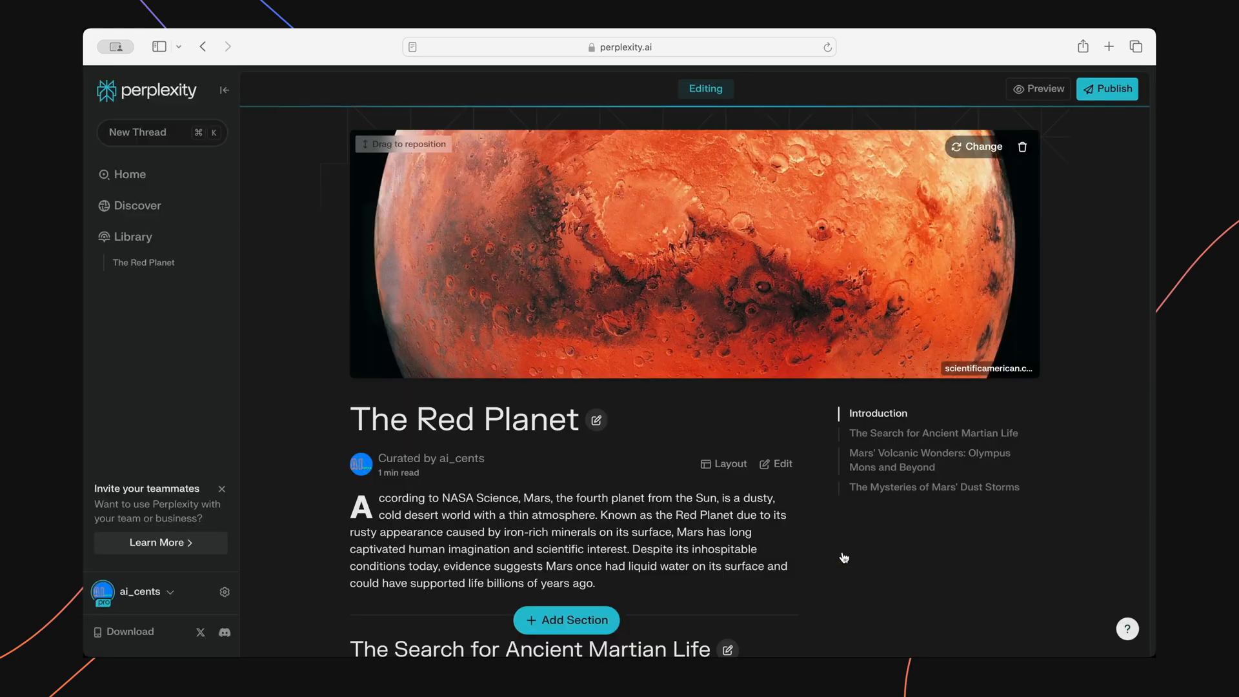
left_click_drag(725, 285, 712, 168)
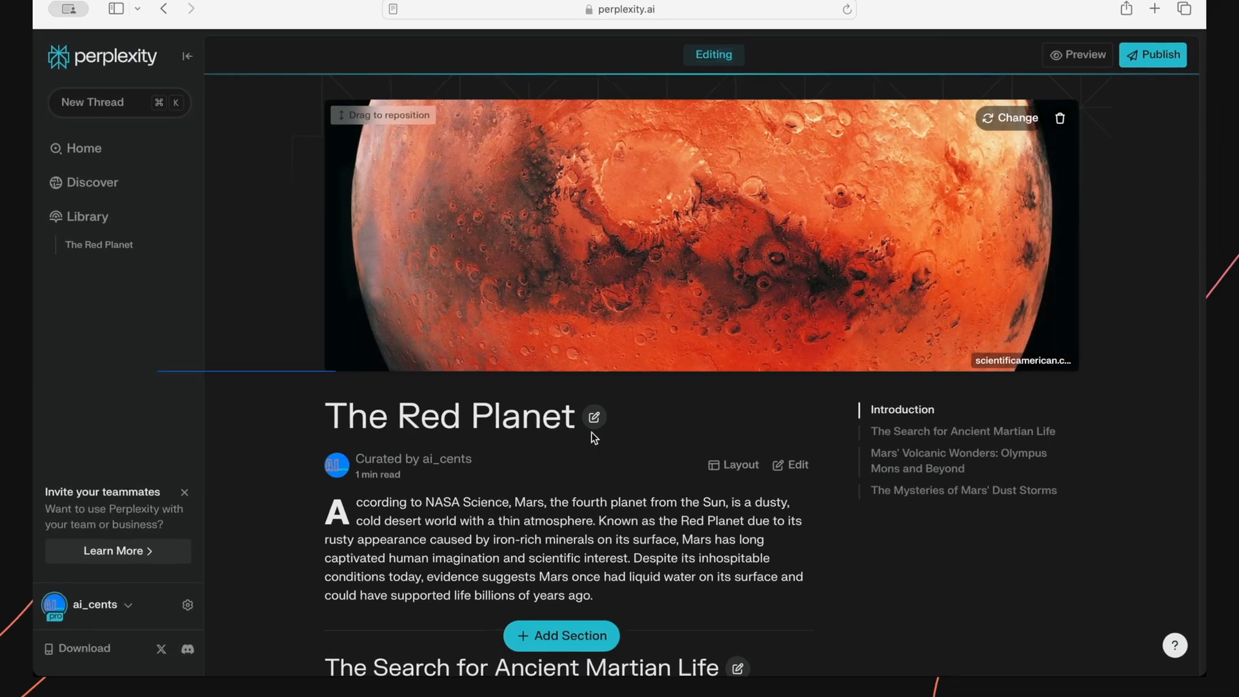
- Rename the page title as "Mars: The Red Planet" and save it
left_click(597, 414)
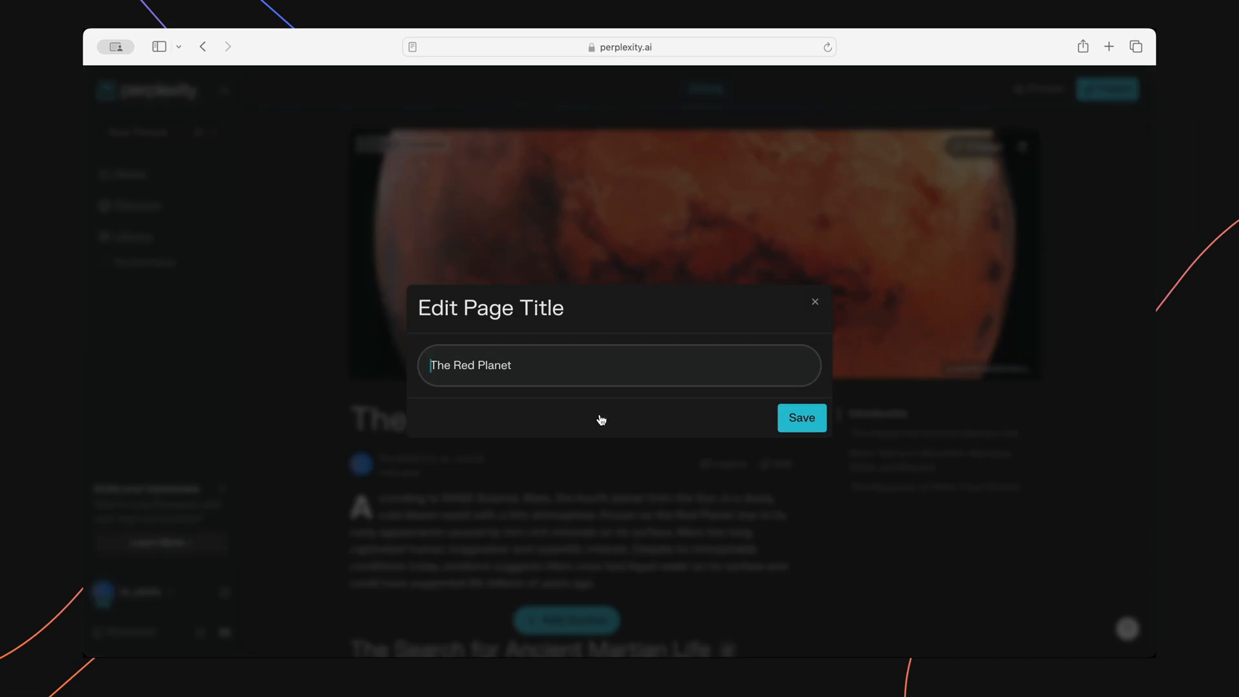
type("Mars:")
left_click(783, 420)
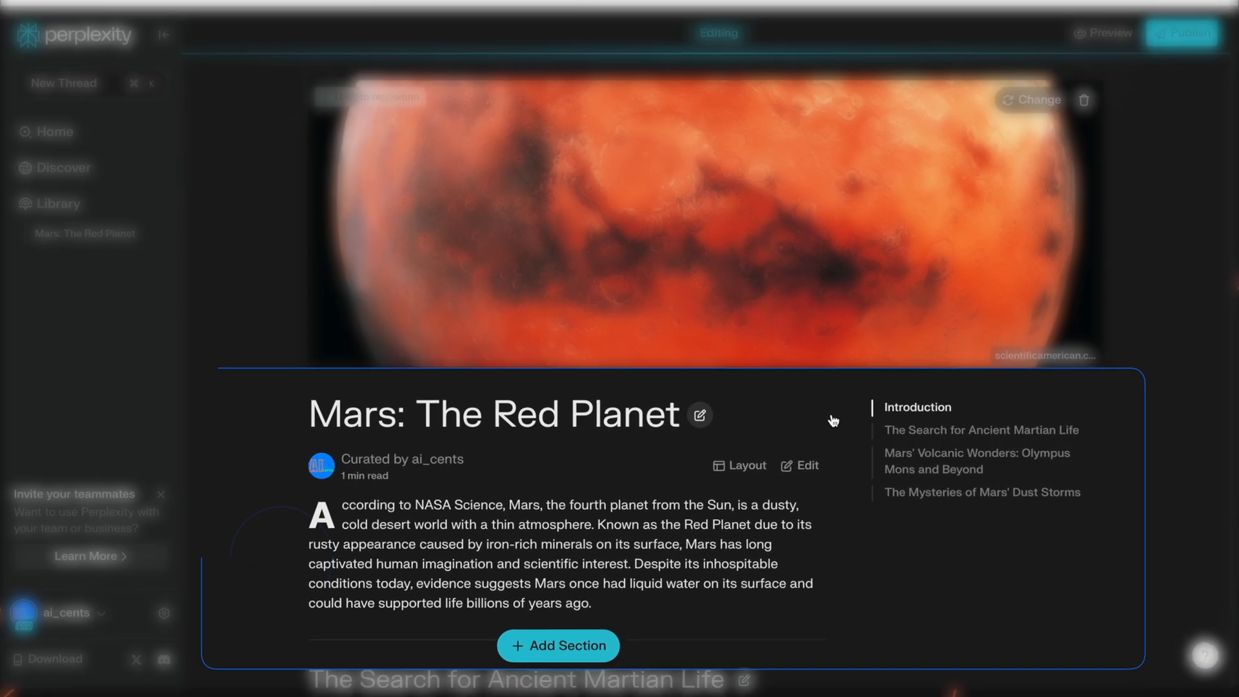
- Rewrite the page introduction based on the entire page content and emphasize its sources
left_click(795, 466)
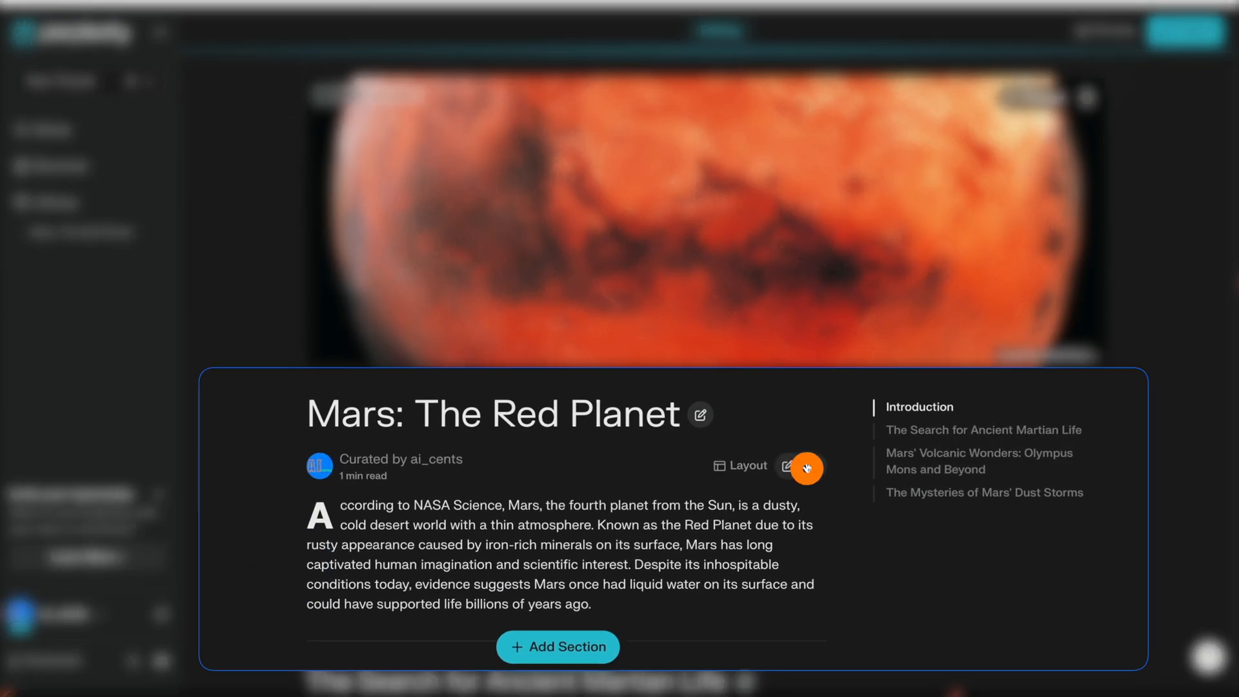
left_click(699, 512)
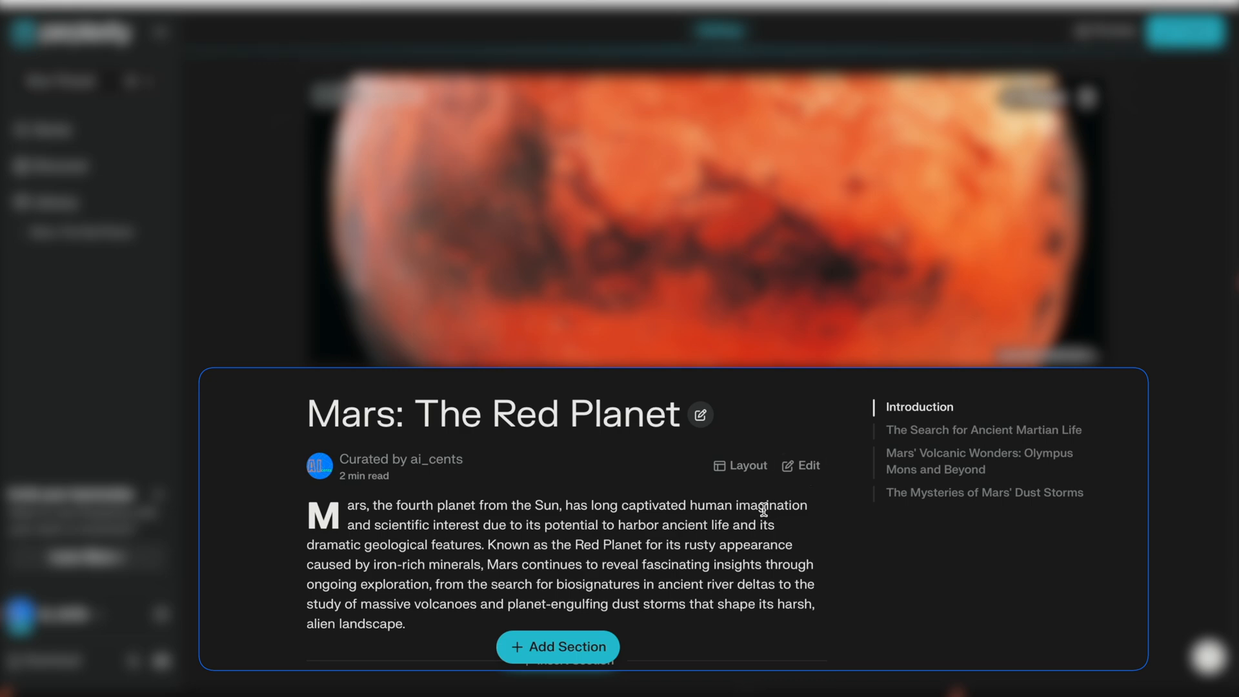
left_click(803, 465)
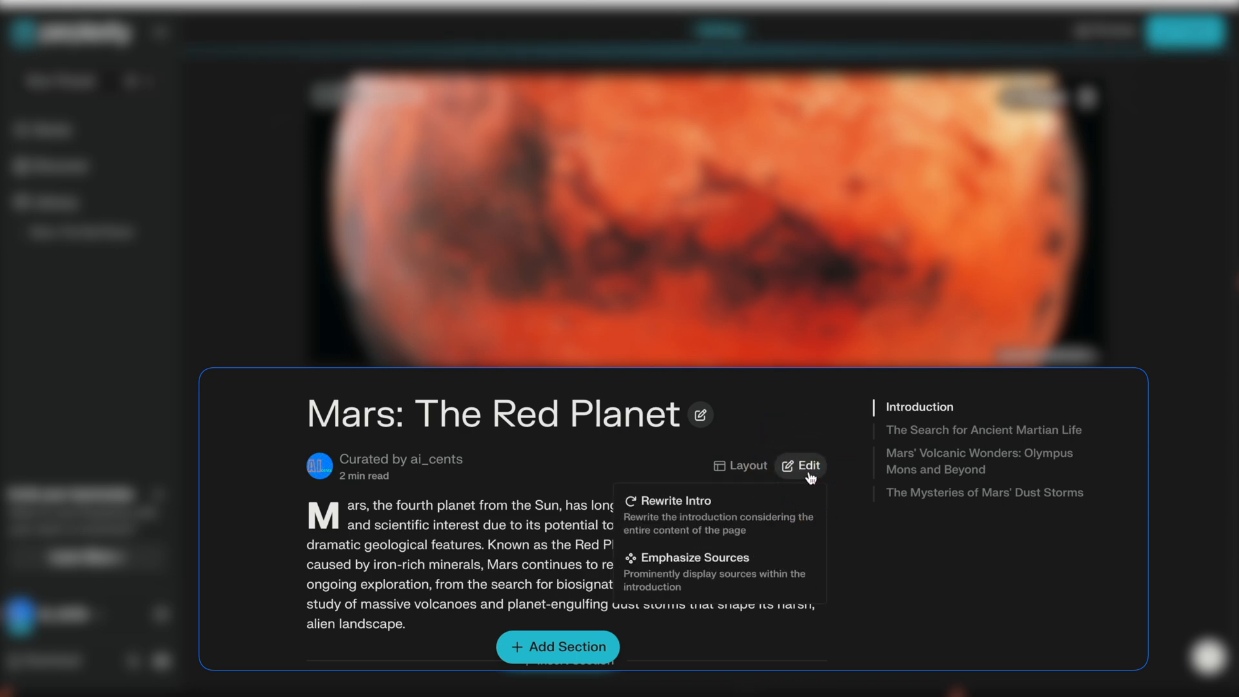
left_click(800, 571)
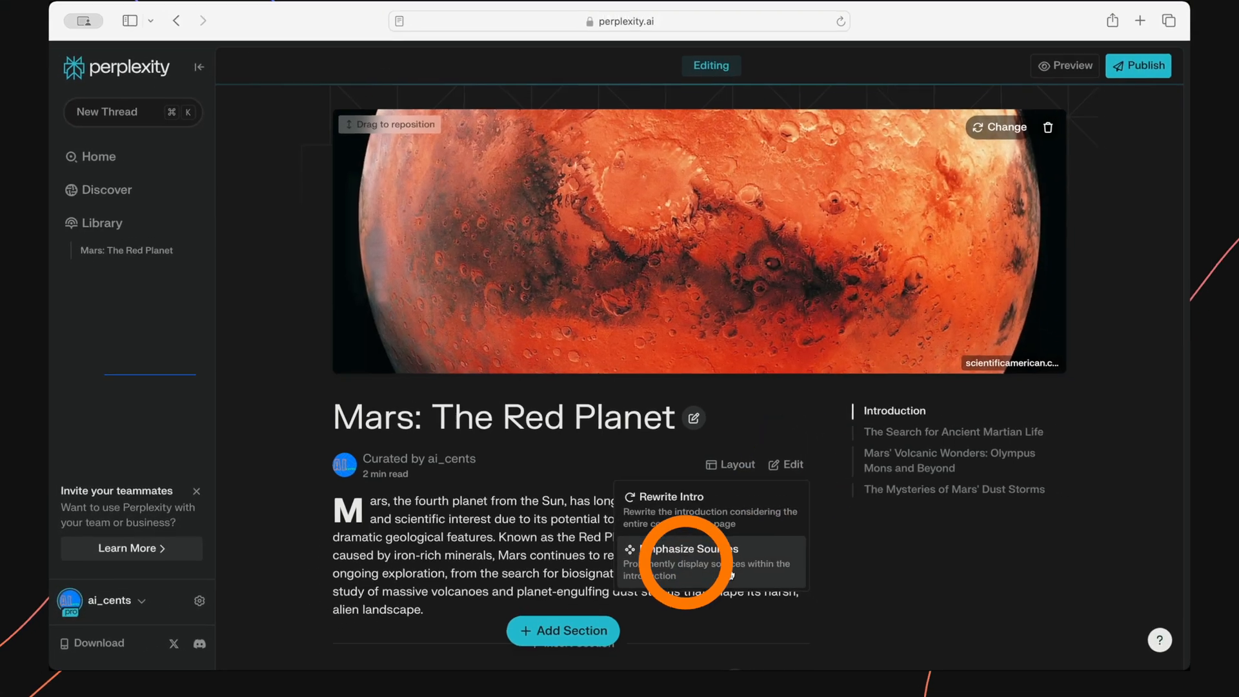
- Open the full source list of the introduction and look through its entries
scroll(722, 567, "down", 3)
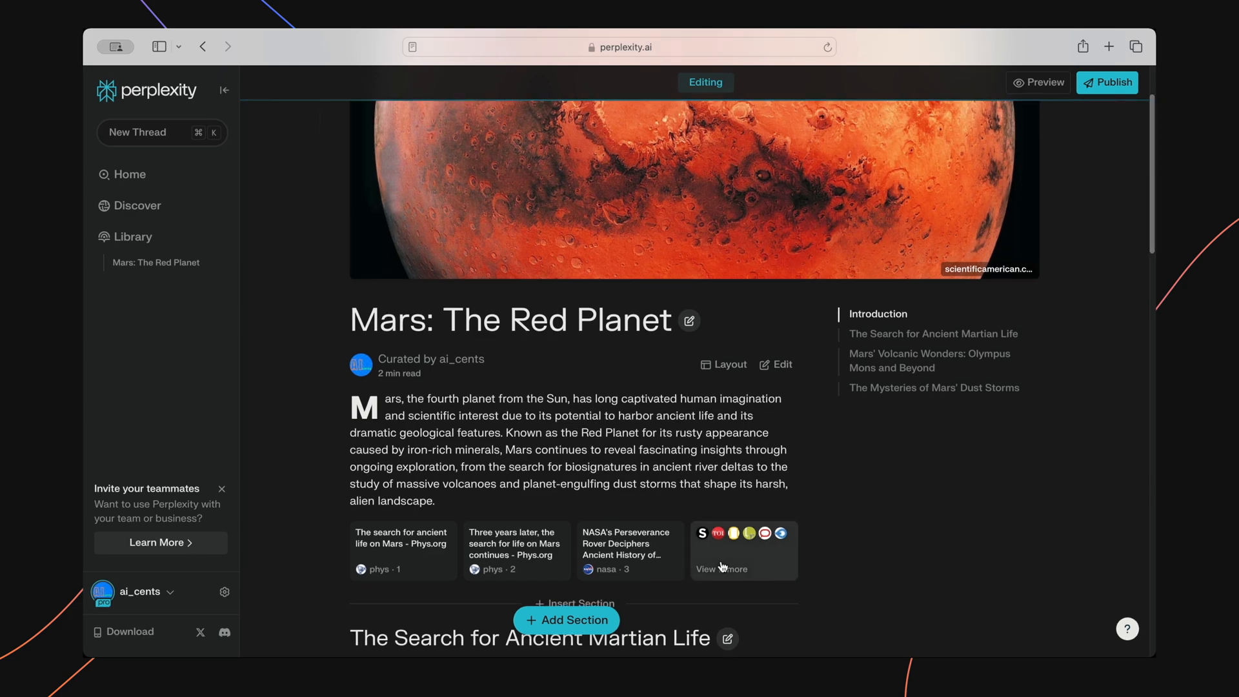
left_click(743, 542)
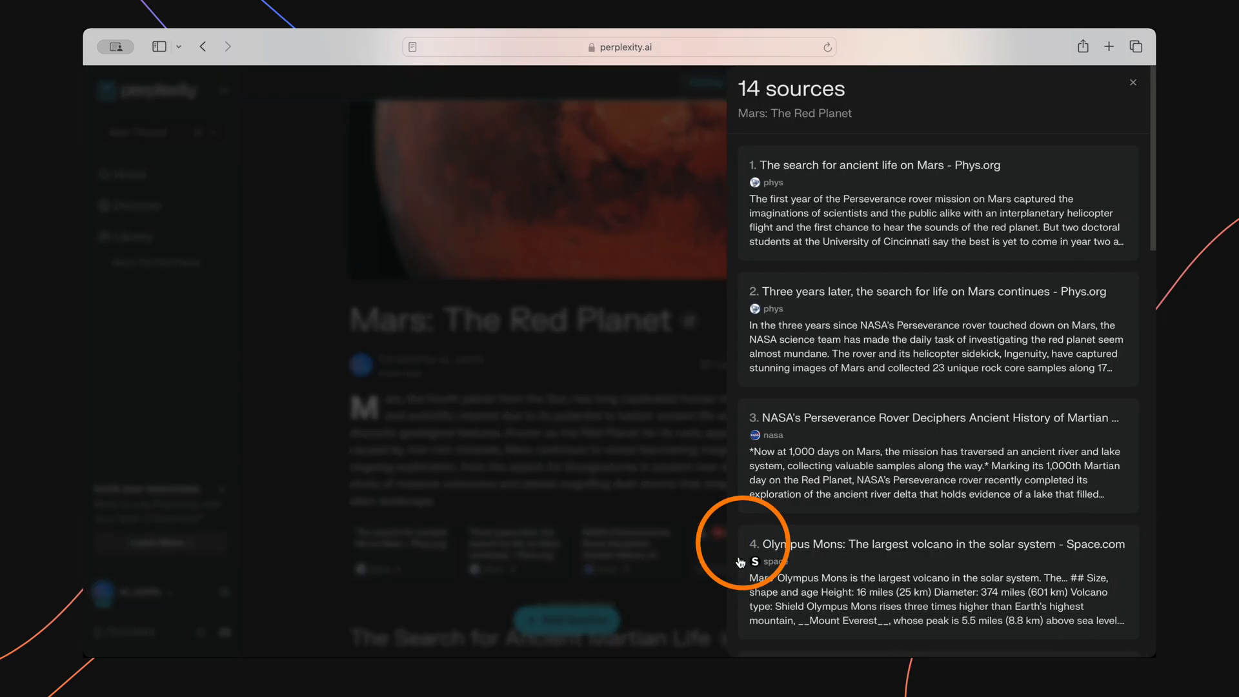
scroll(1068, 613, "down", 6)
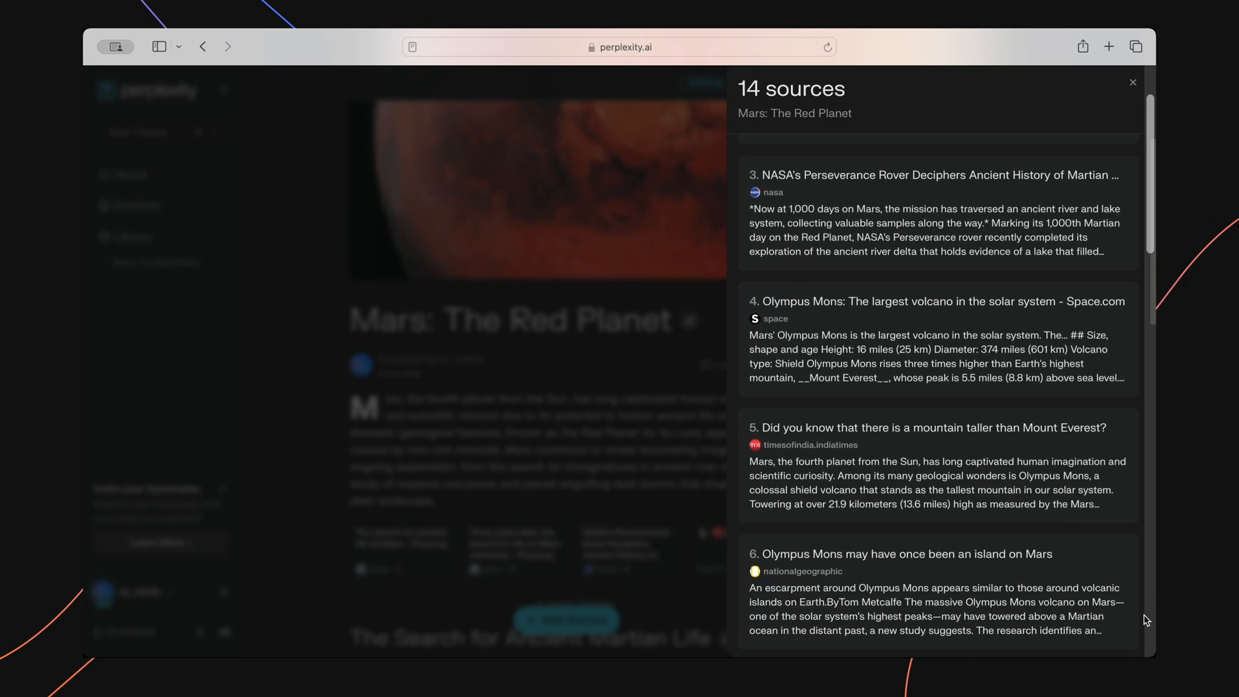
- Retitle the section about ancient Martian life as "The Search for Life on Mars" and have its content rewritten on save
scroll(1145, 620, "down", 10)
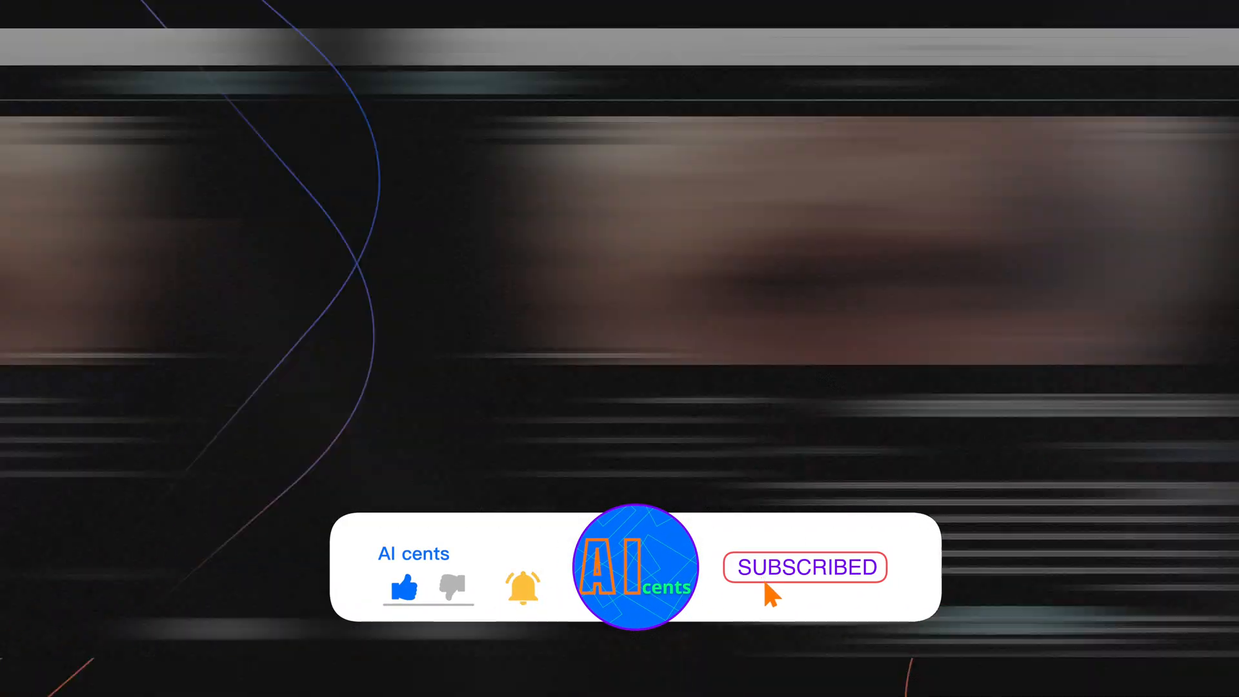
scroll(1002, 573, "down", 8)
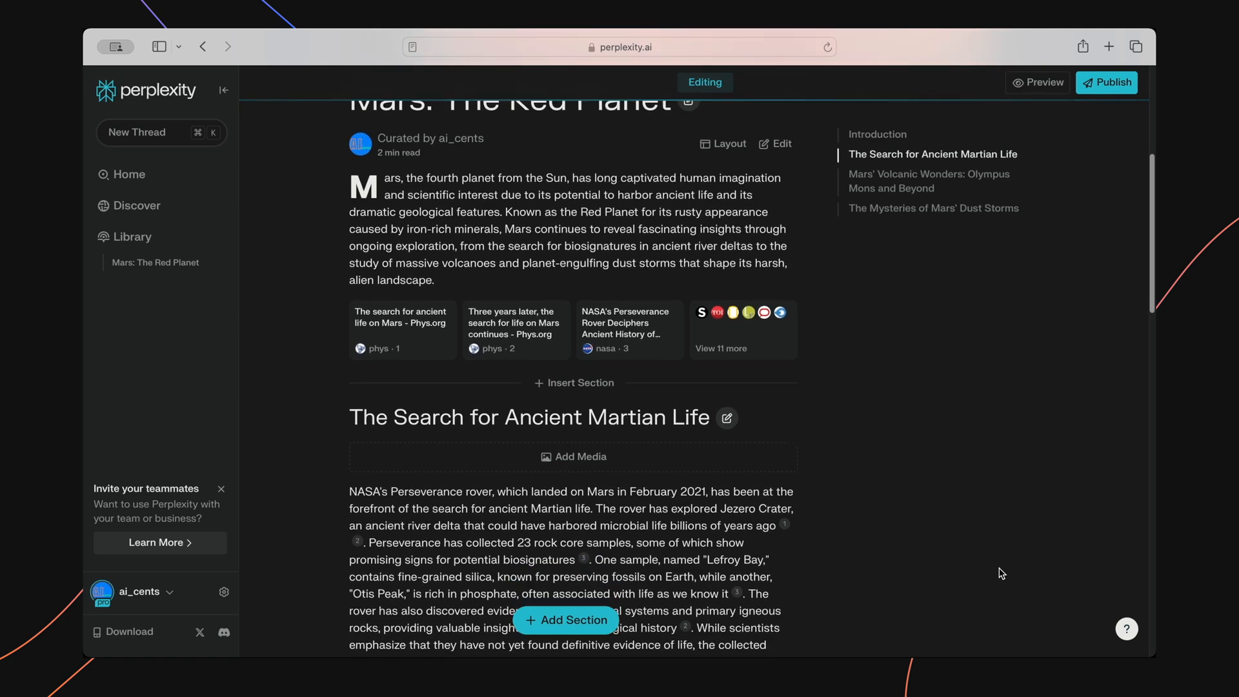
scroll(1001, 573, "down", 4)
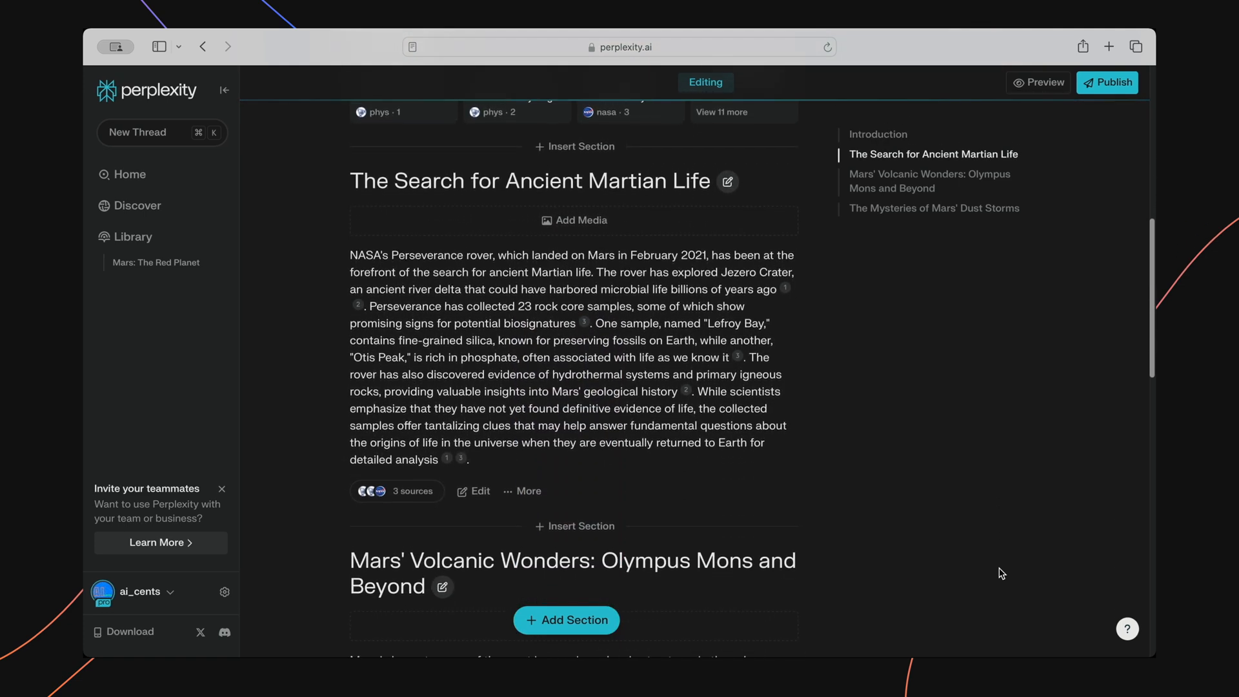
left_click(727, 147)
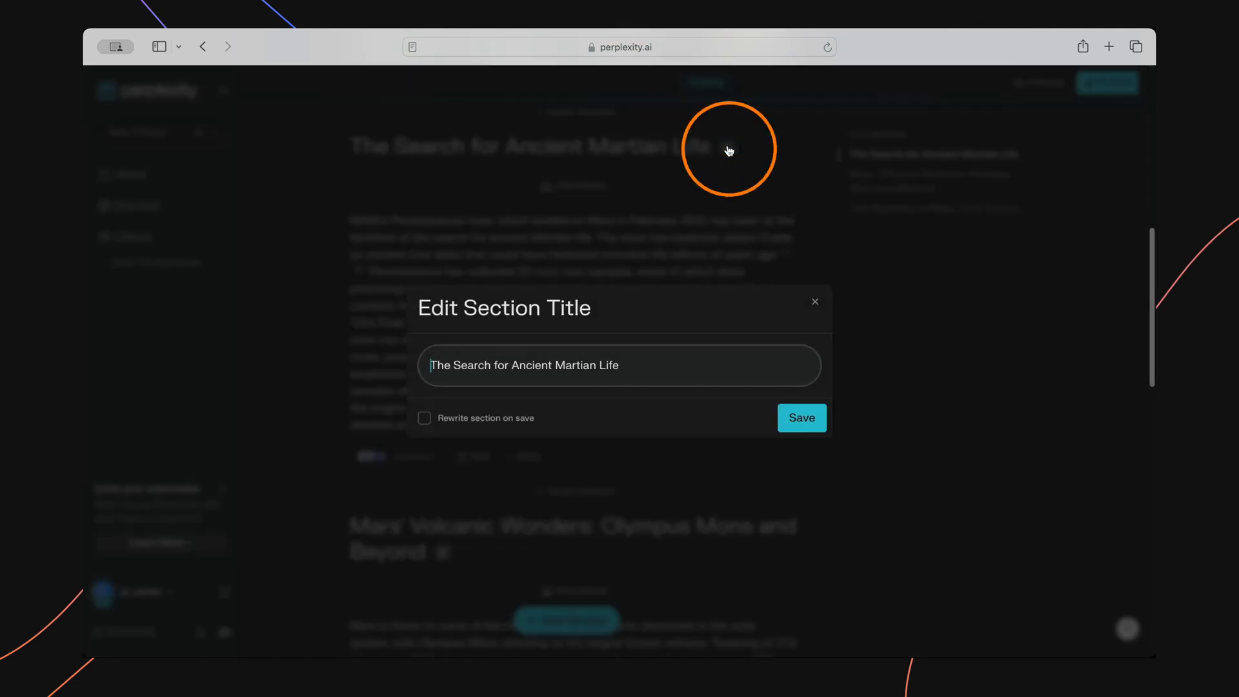
left_click_drag(512, 365, 707, 379)
type("Life on Mars")
left_click(424, 418)
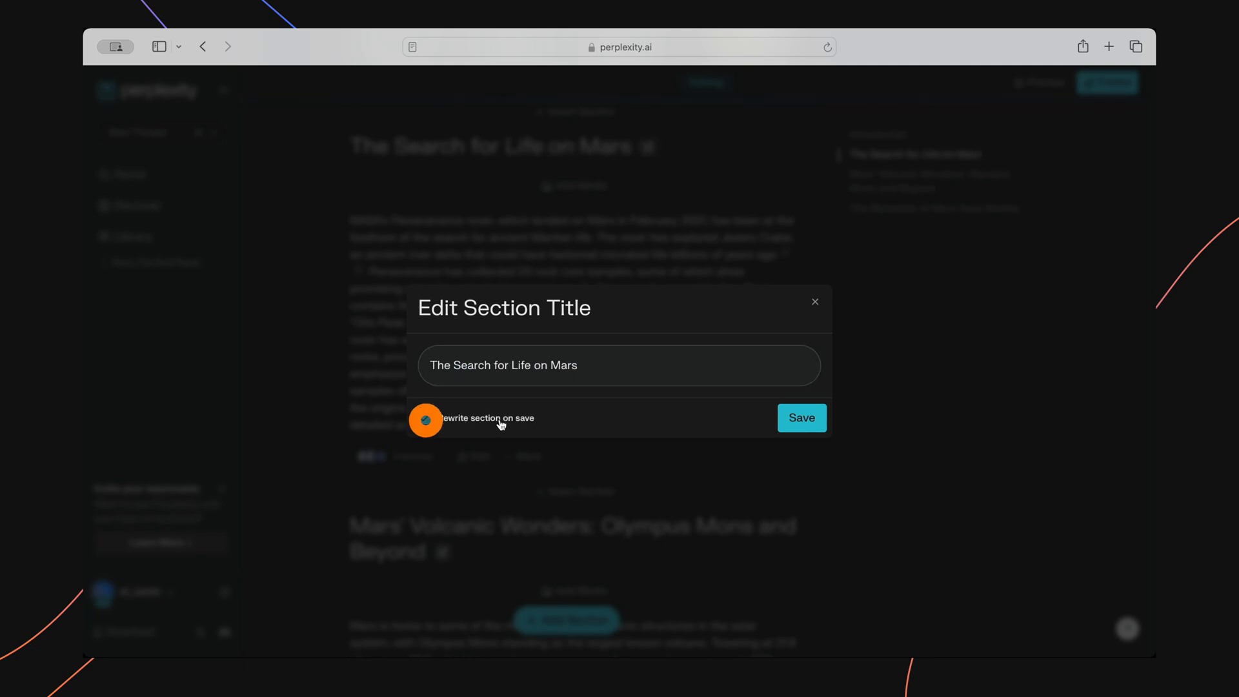
left_click(809, 420)
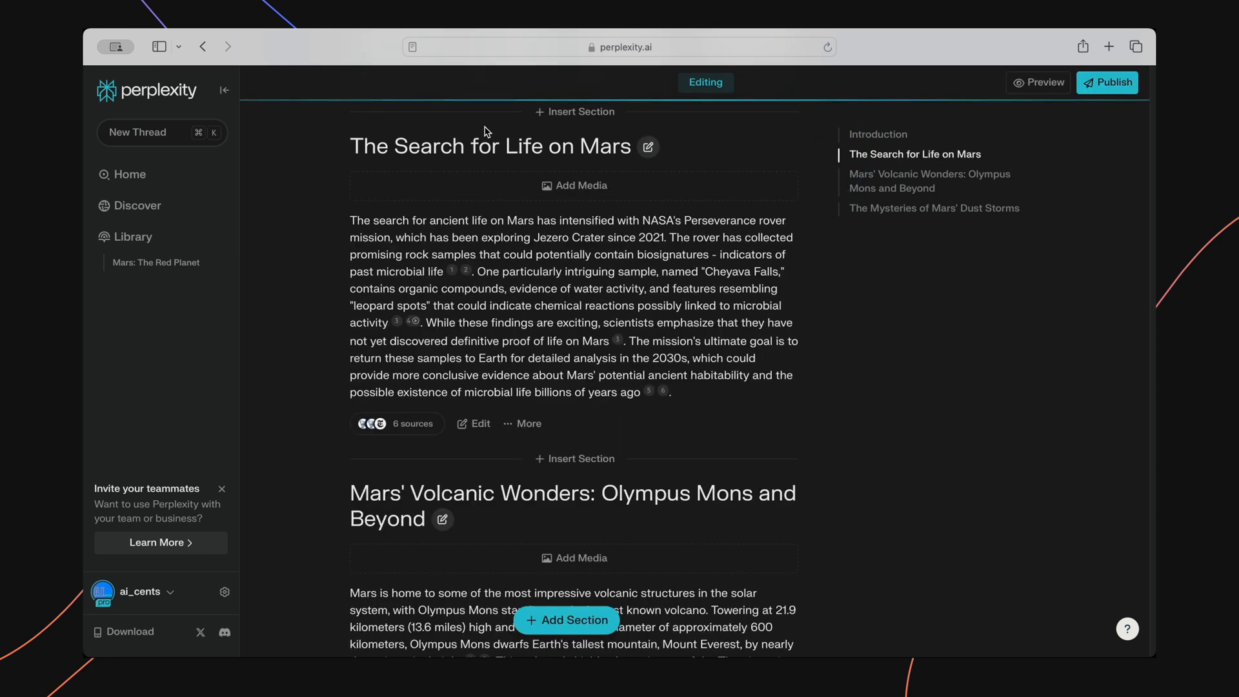
- Add media to "The Search for Life on Mars" section and choose the pasadenastarnews.com rover picture in place of the video
left_click(581, 186)
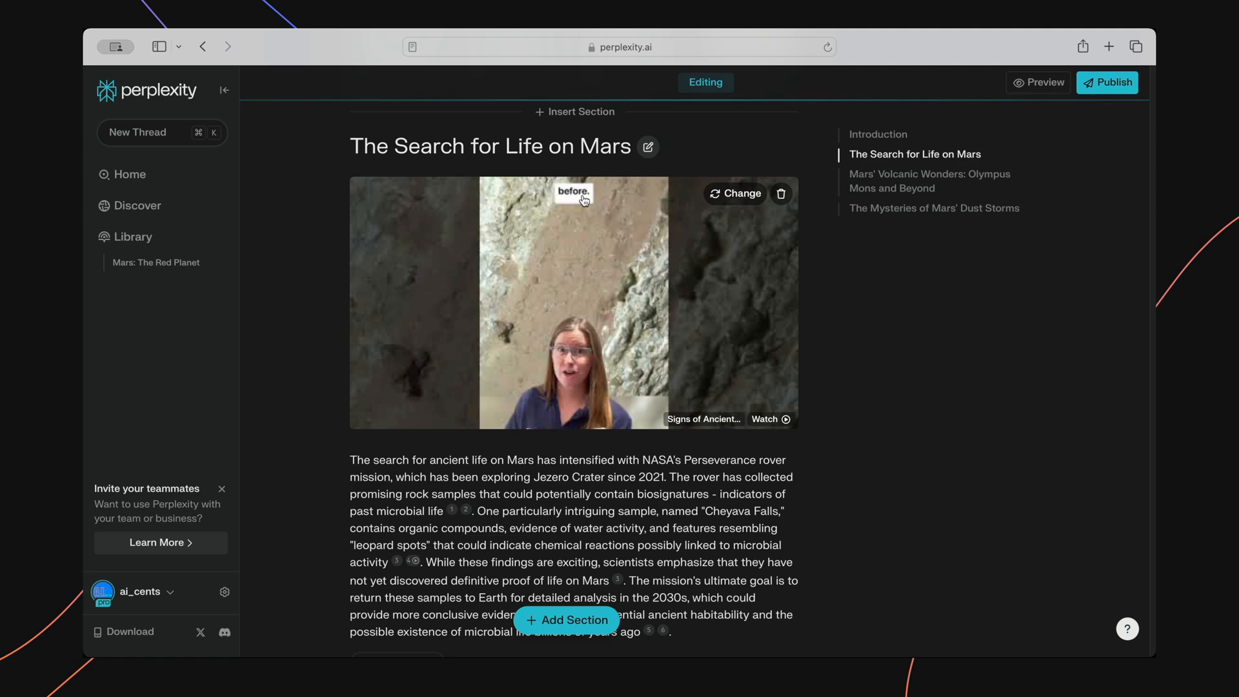
left_click(736, 193)
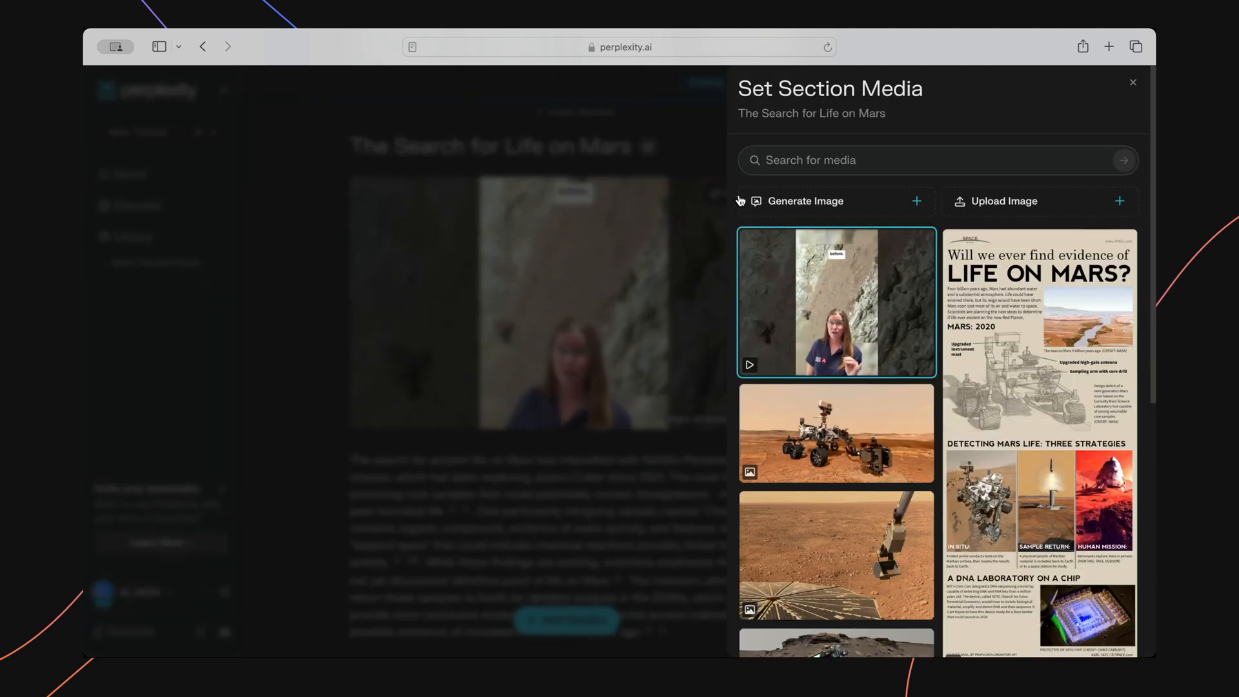
left_click(780, 441)
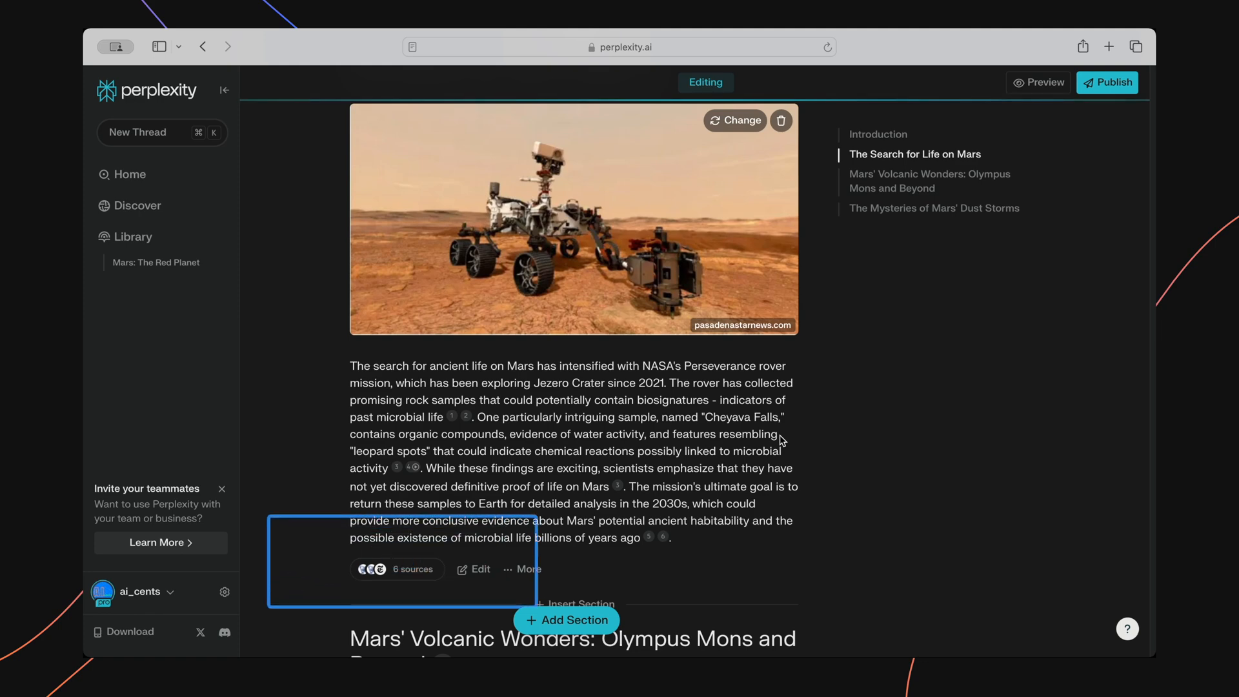
- Review the sources of "The Search for Life on Mars" section and remove the YouTube source "Signs of Ancient Life on Mars?"
left_click(409, 579)
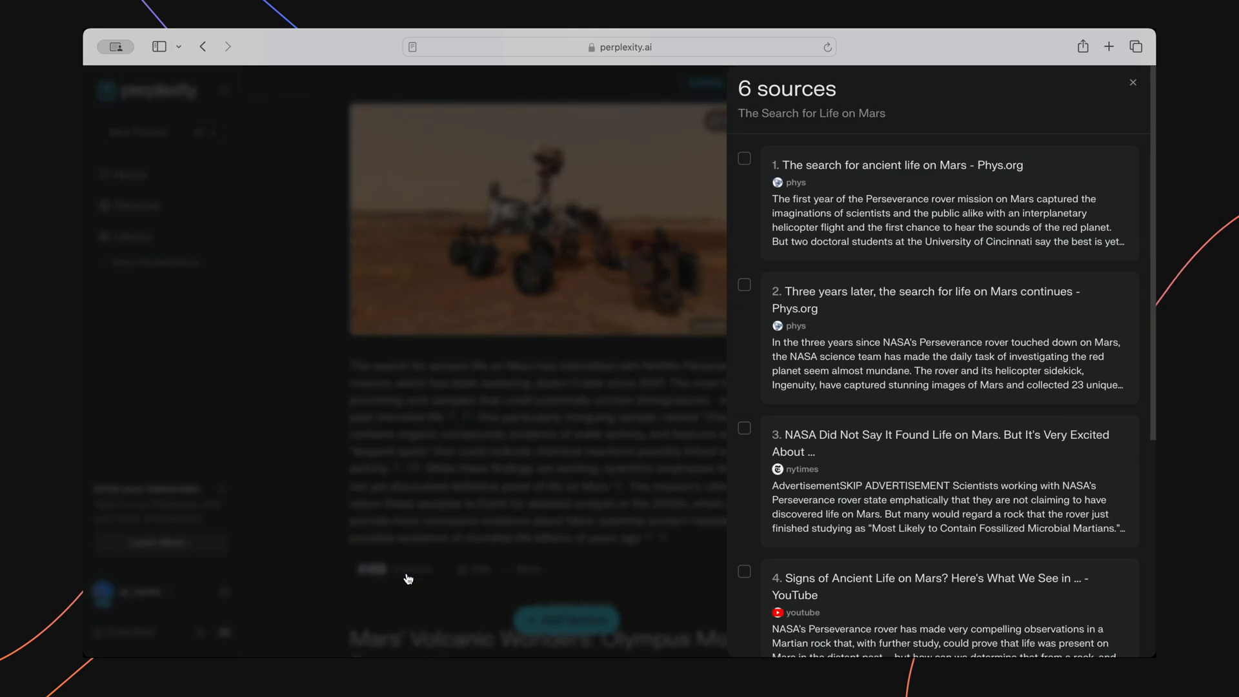
scroll(1074, 342, "down", 5)
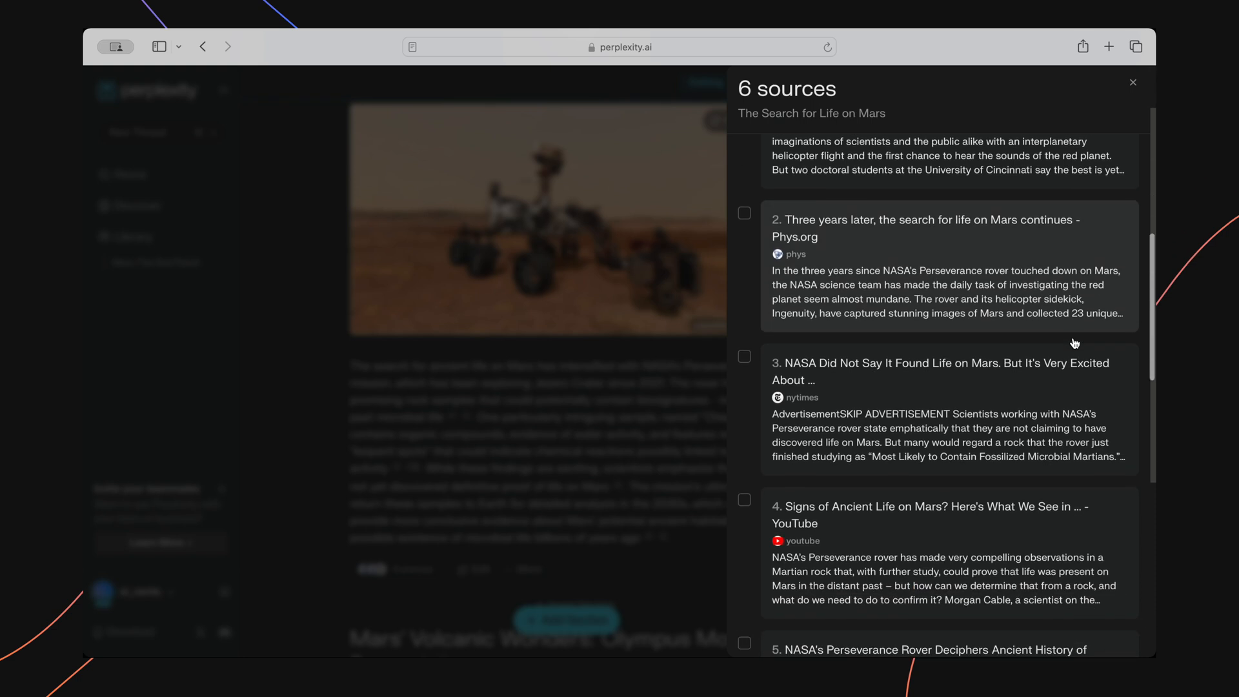
scroll(1075, 342, "down", 3)
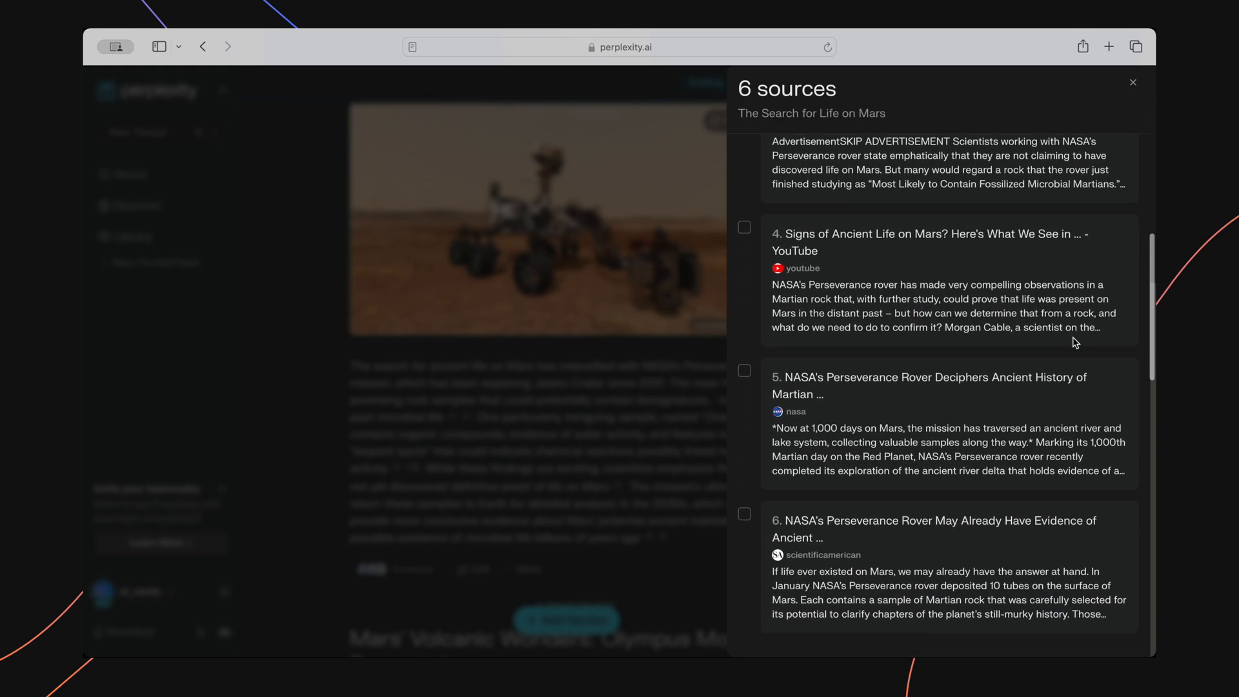
left_click(745, 230)
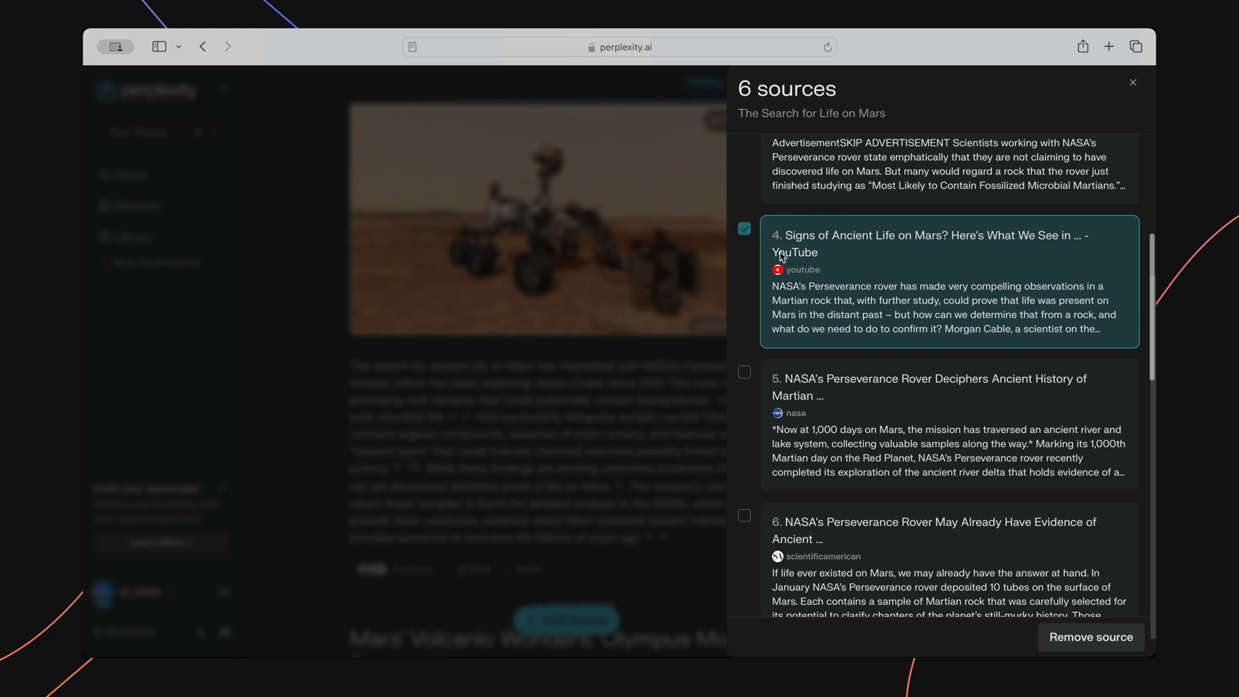
left_click(1106, 640)
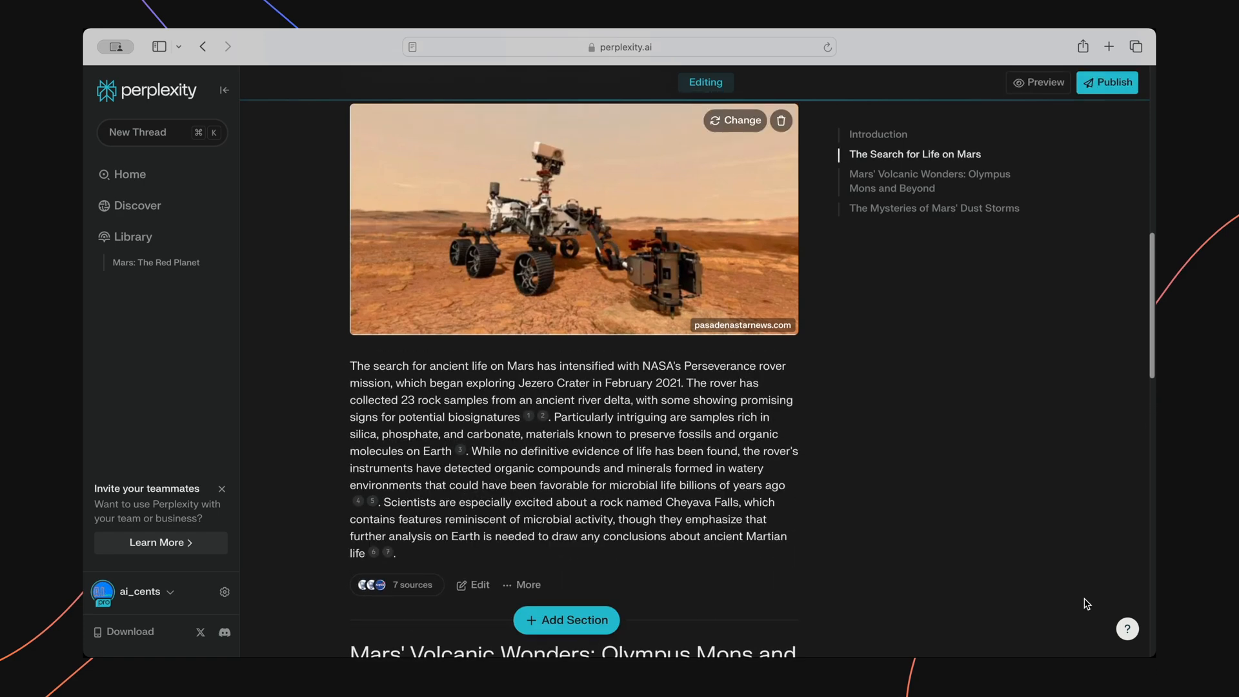
- Regenerate "The Search for Life on Mars" section as text only, and convert it to a media-only image gallery
left_click(474, 584)
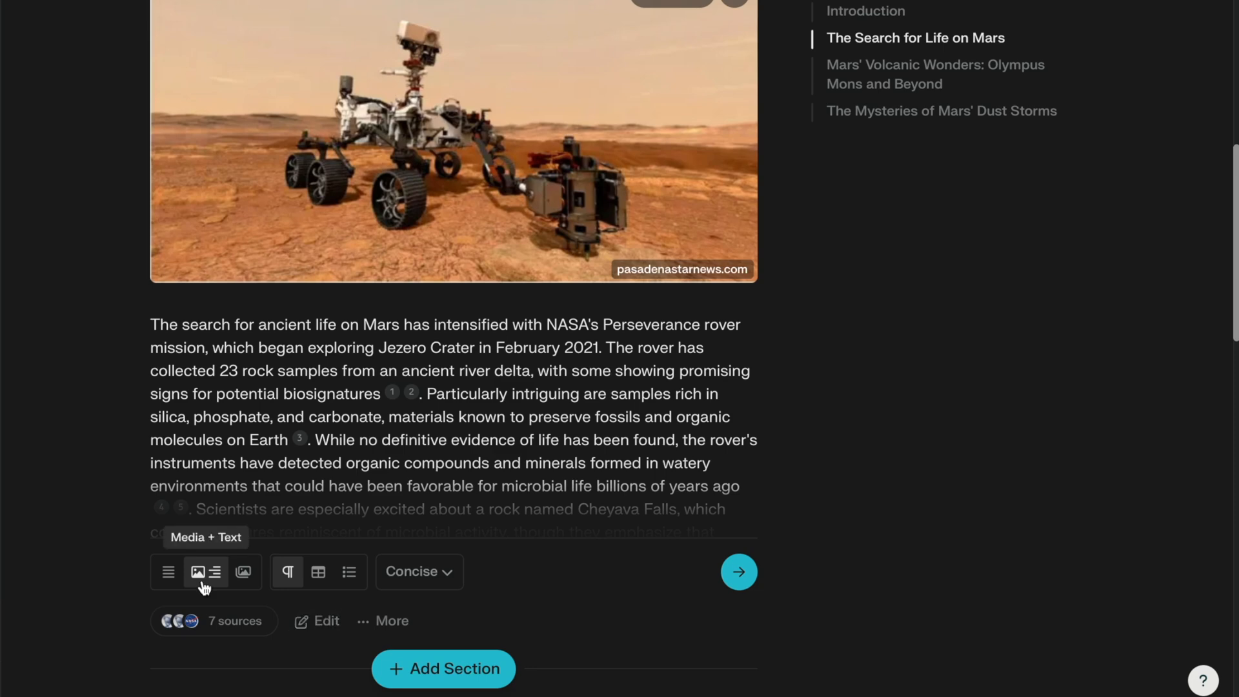
left_click(167, 573)
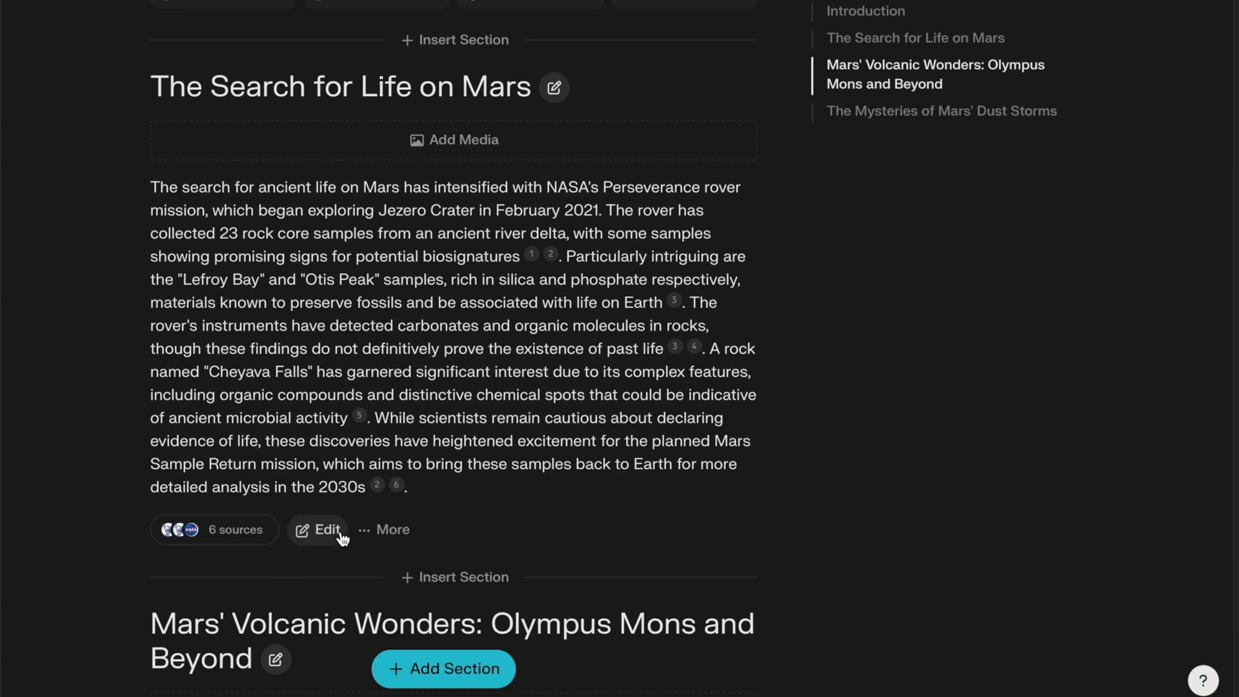
left_click(326, 533)
left_click(244, 481)
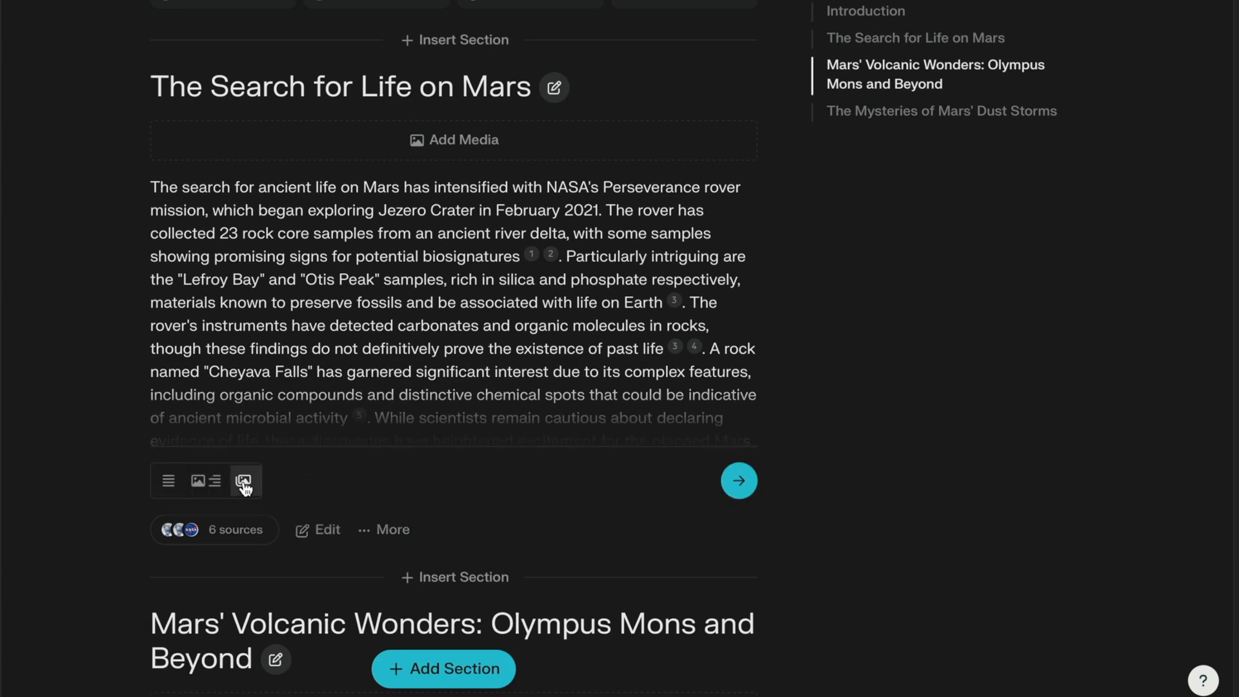
left_click(741, 481)
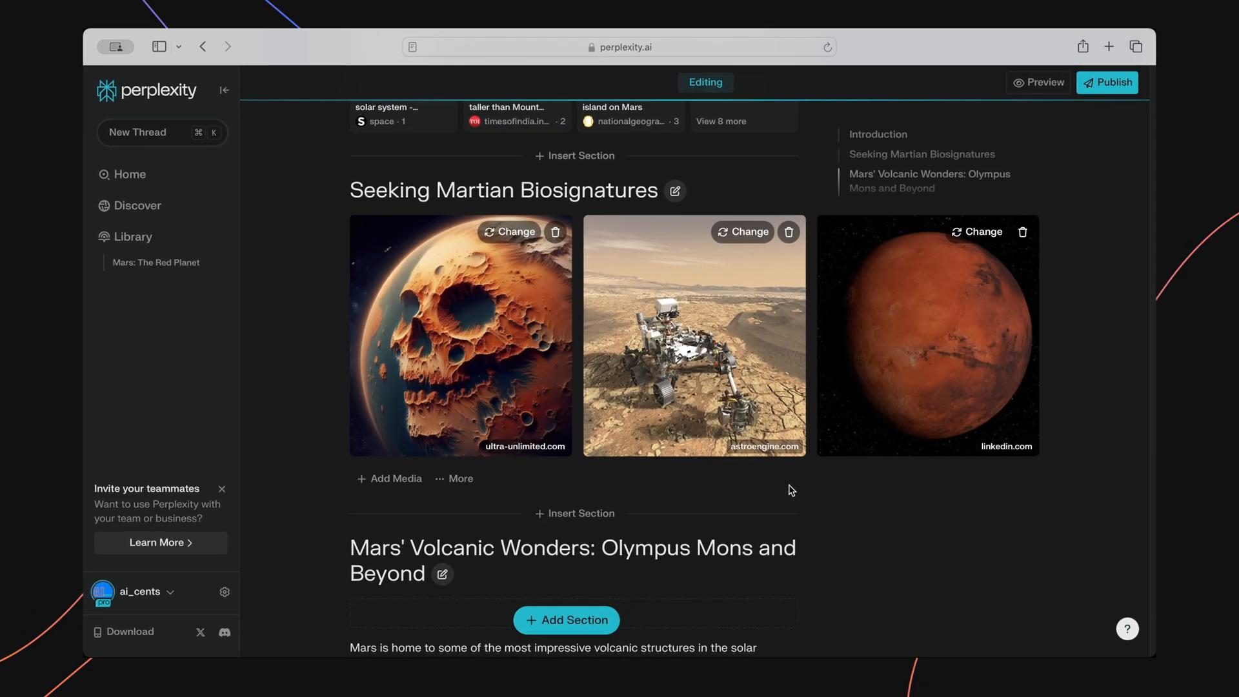
- Regenerate the "Mars' Volcanic Wonders: Olympus Mons and Beyond" section in table format
scroll(792, 490, "down", 5)
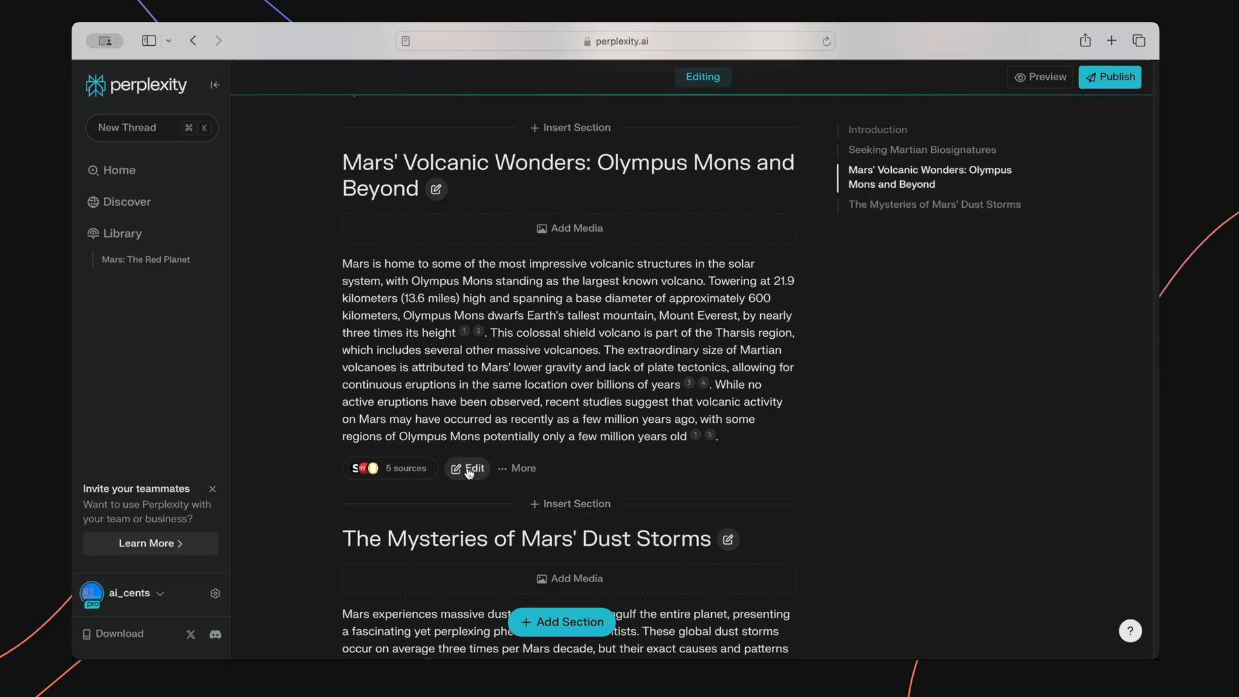
left_click(474, 468)
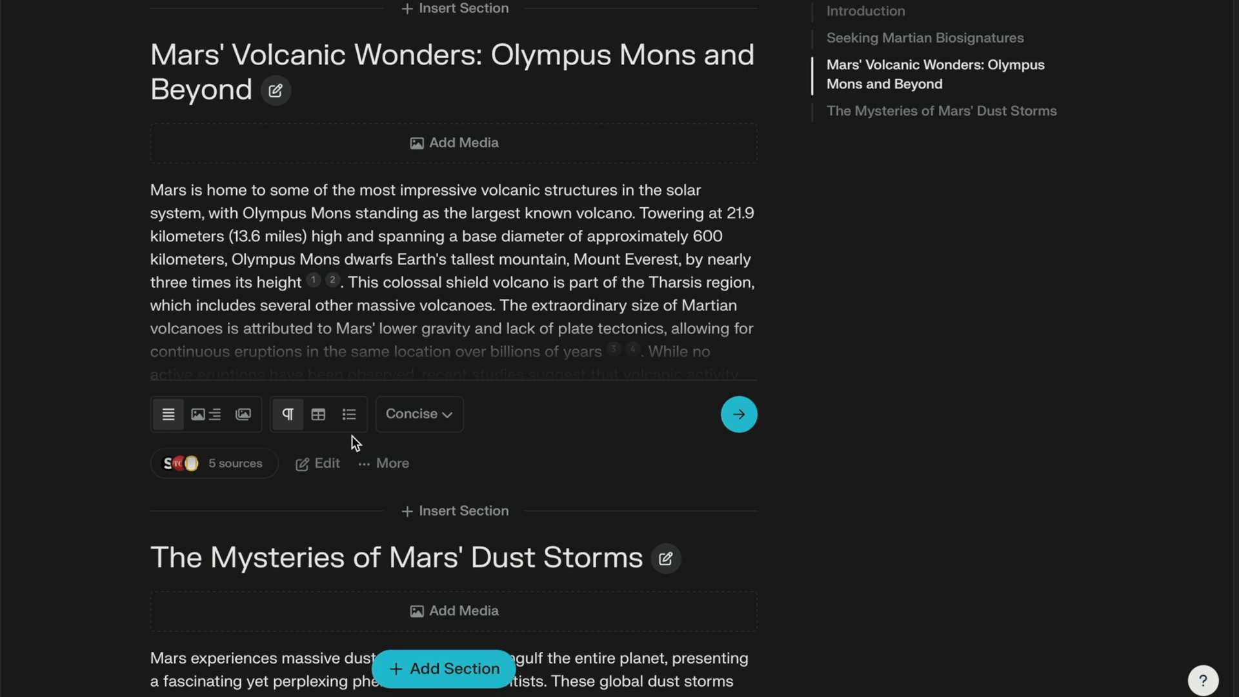
left_click(318, 416)
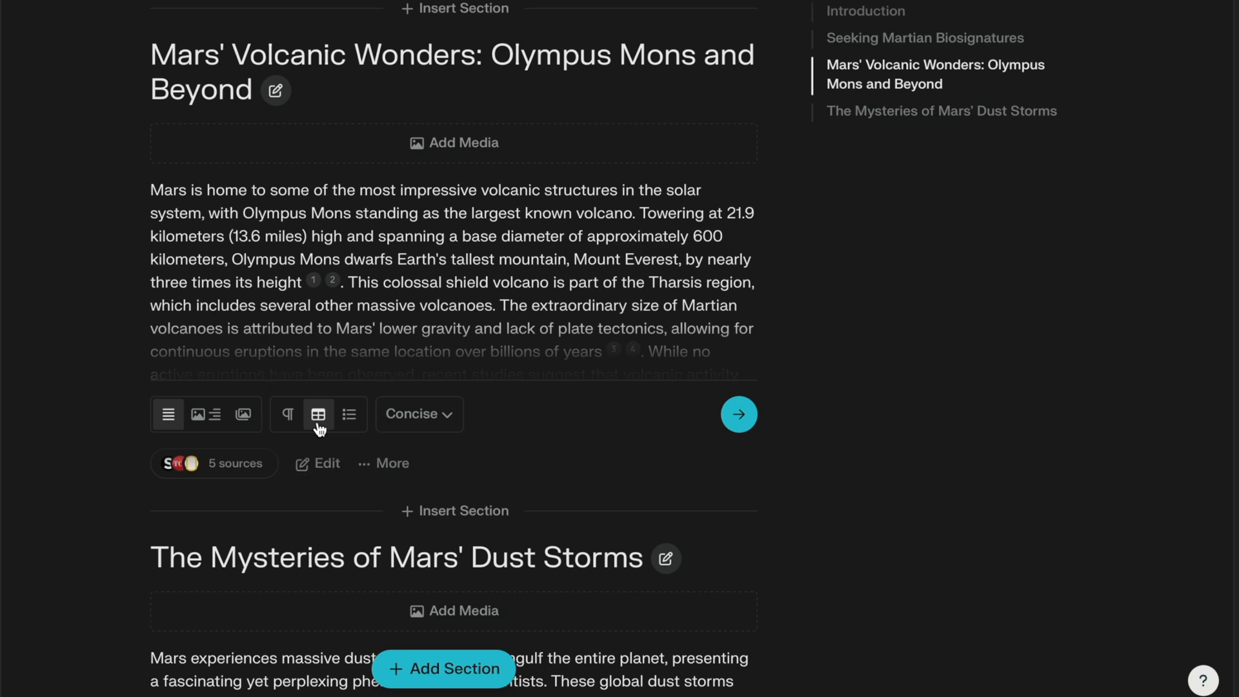
left_click(739, 416)
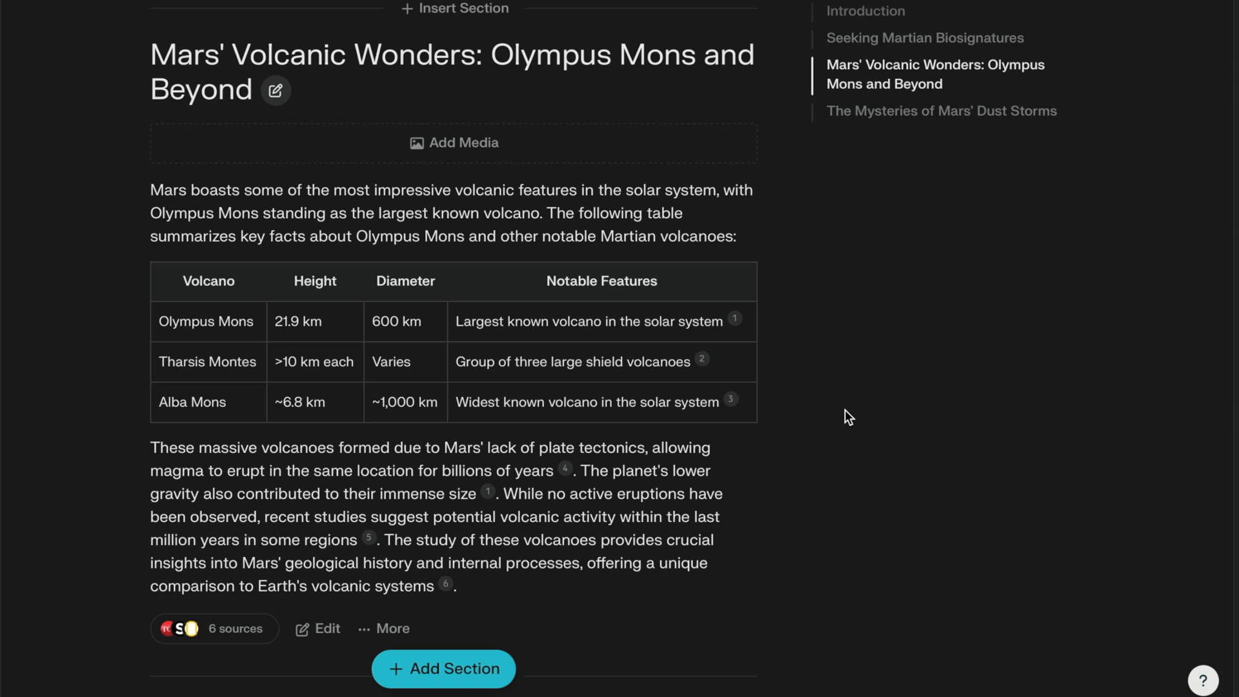
- Change the format of the Mars' Volcanic Wonders section to a bulleted list and regenerate it
left_click(321, 631)
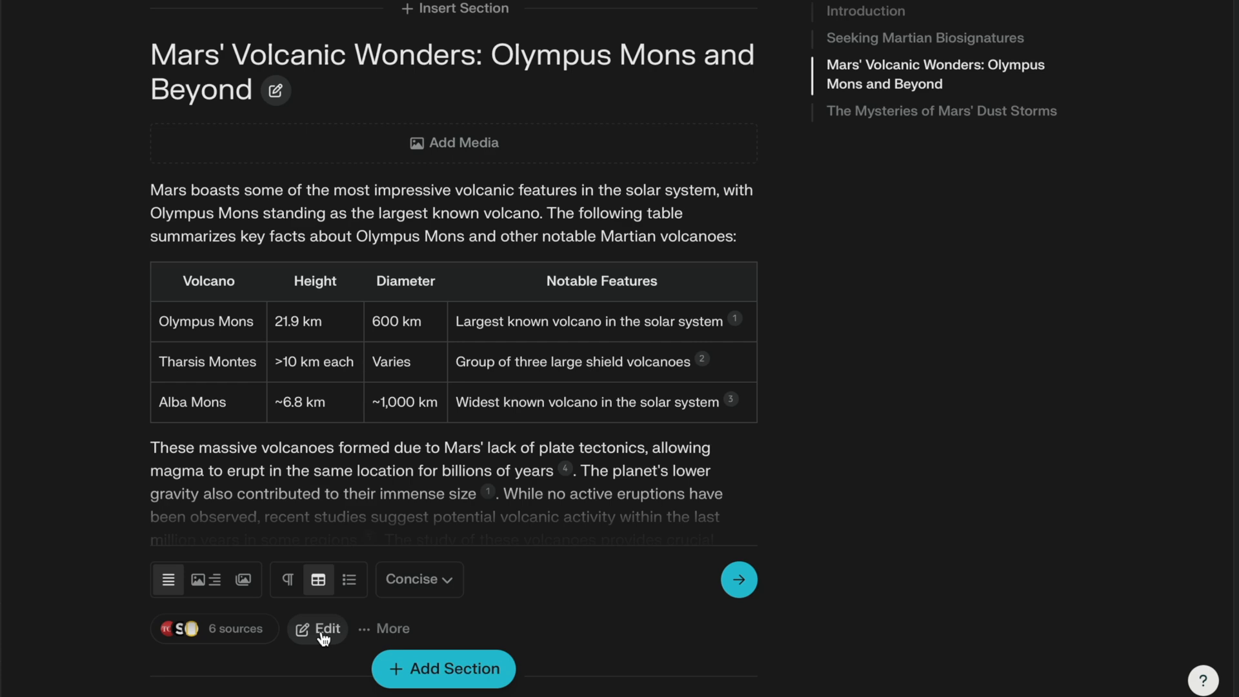
left_click(349, 579)
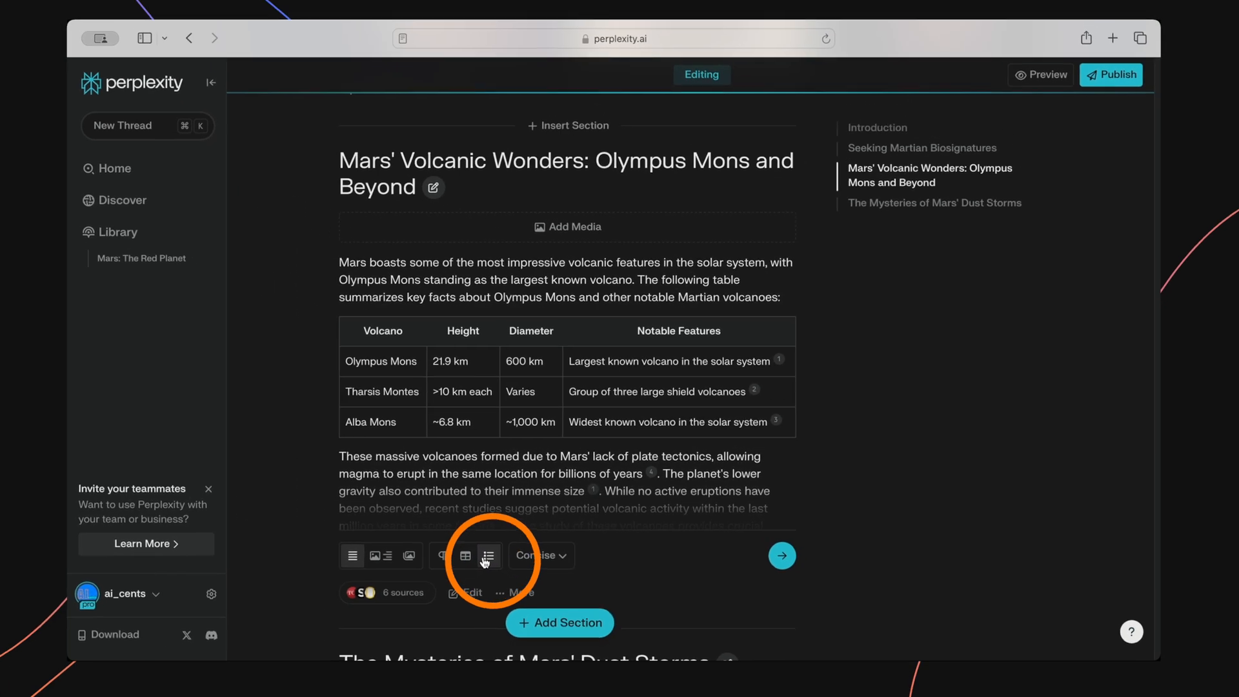
left_click(785, 554)
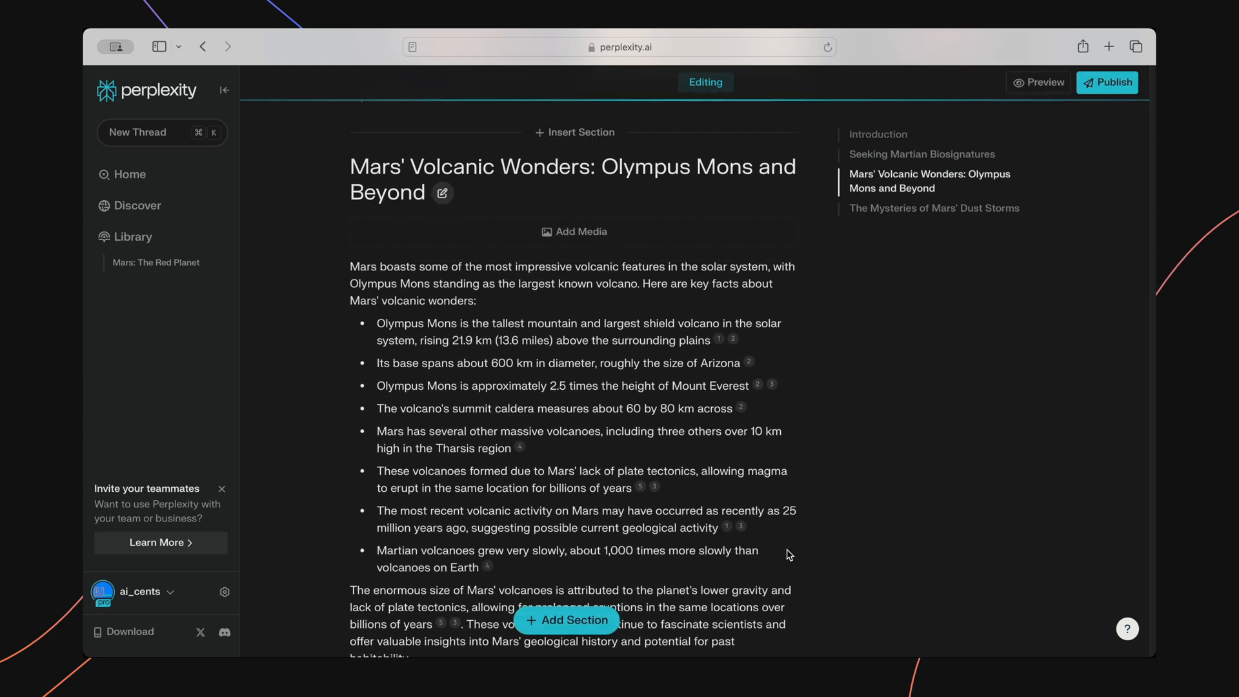
- Set the writing style of the Mars' Volcanic Wonders section to Detailed and regenerate its text
scroll(788, 554, "down", 3)
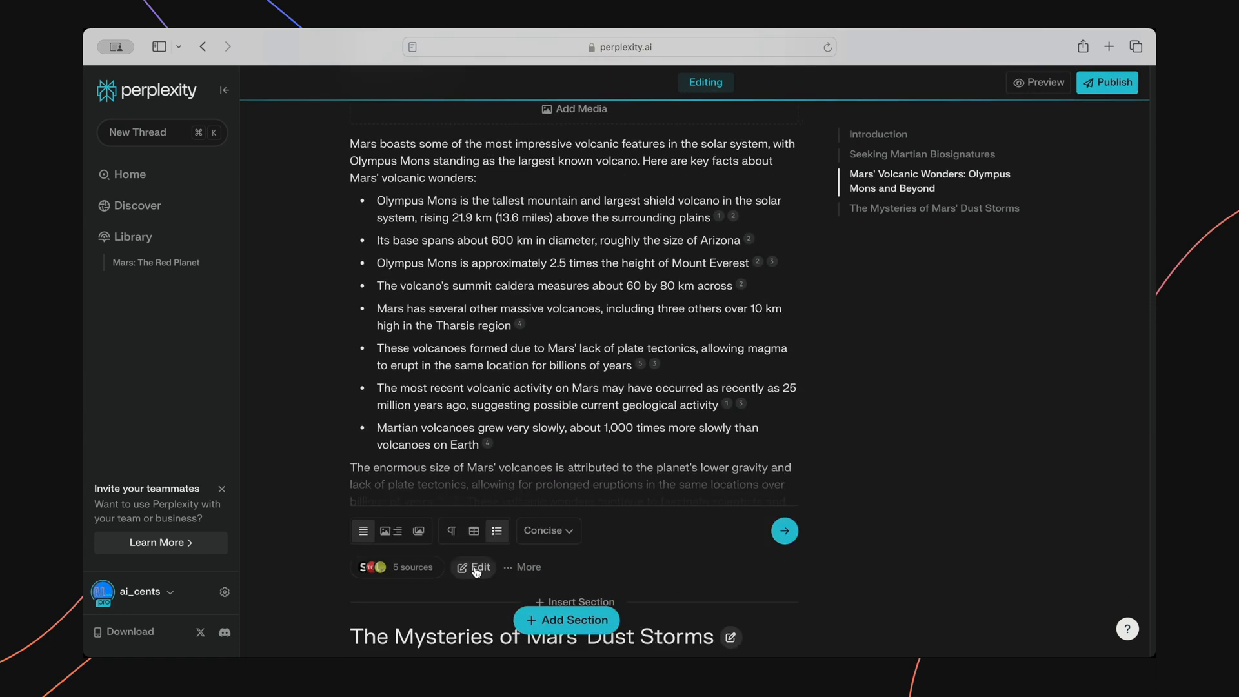
left_click(568, 530)
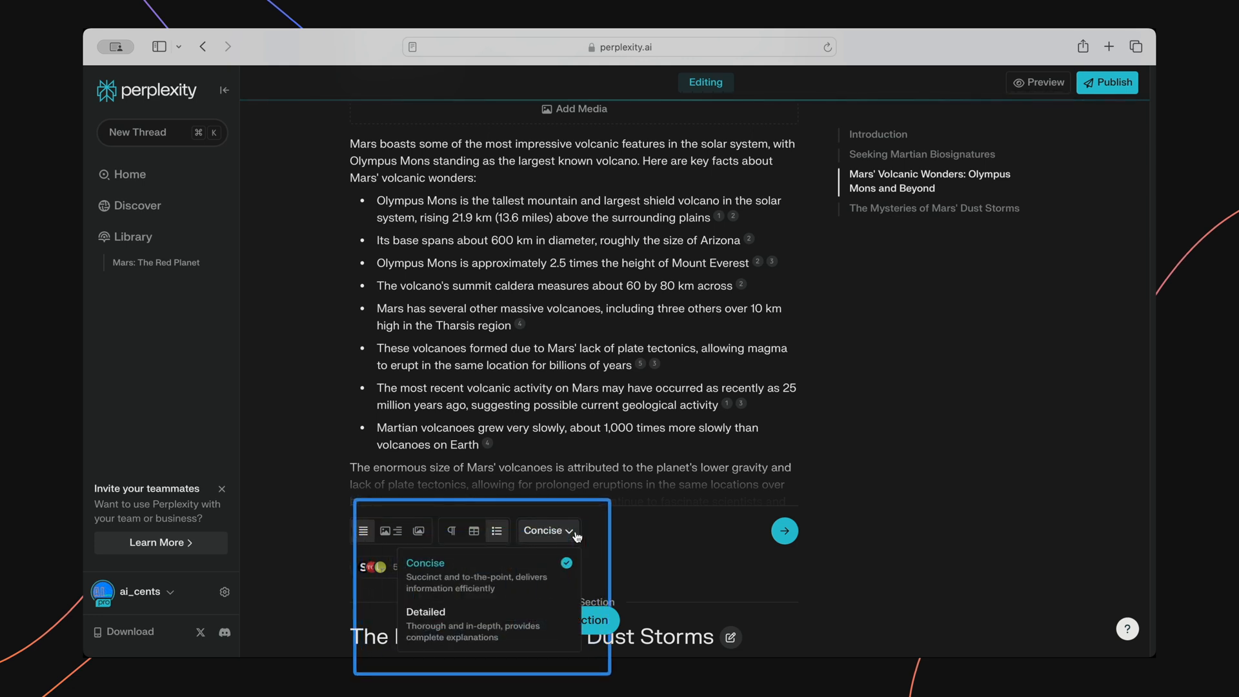
left_click(467, 614)
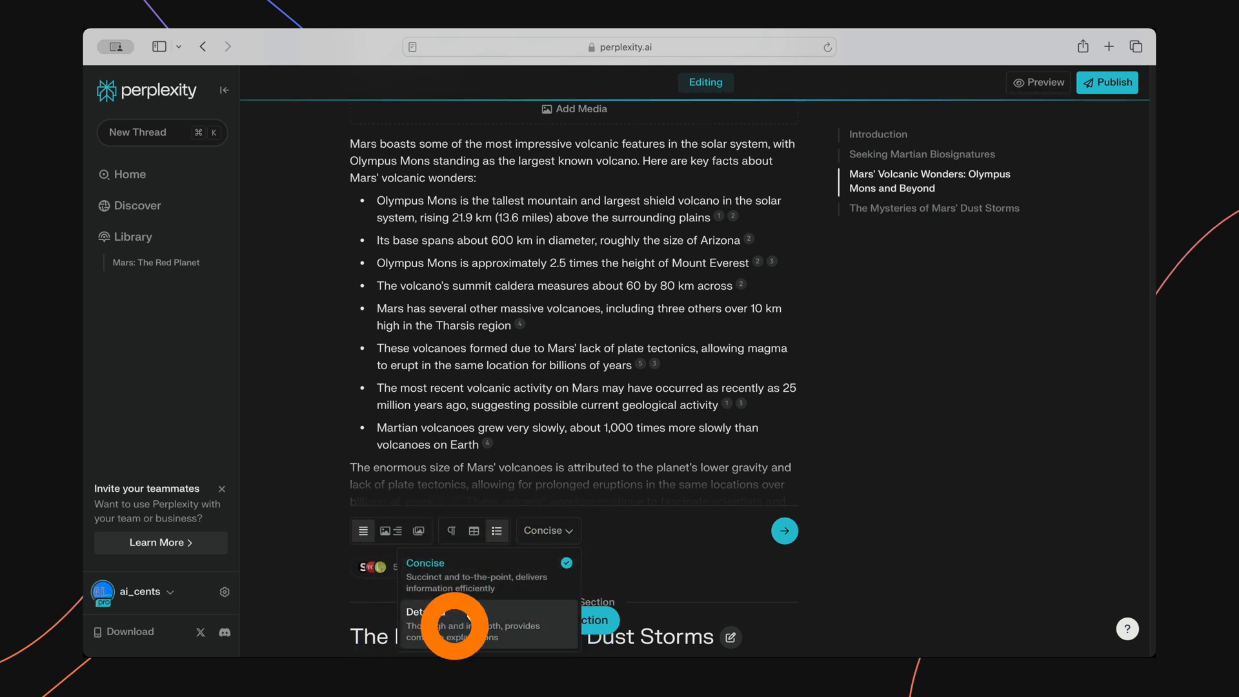
left_click(784, 531)
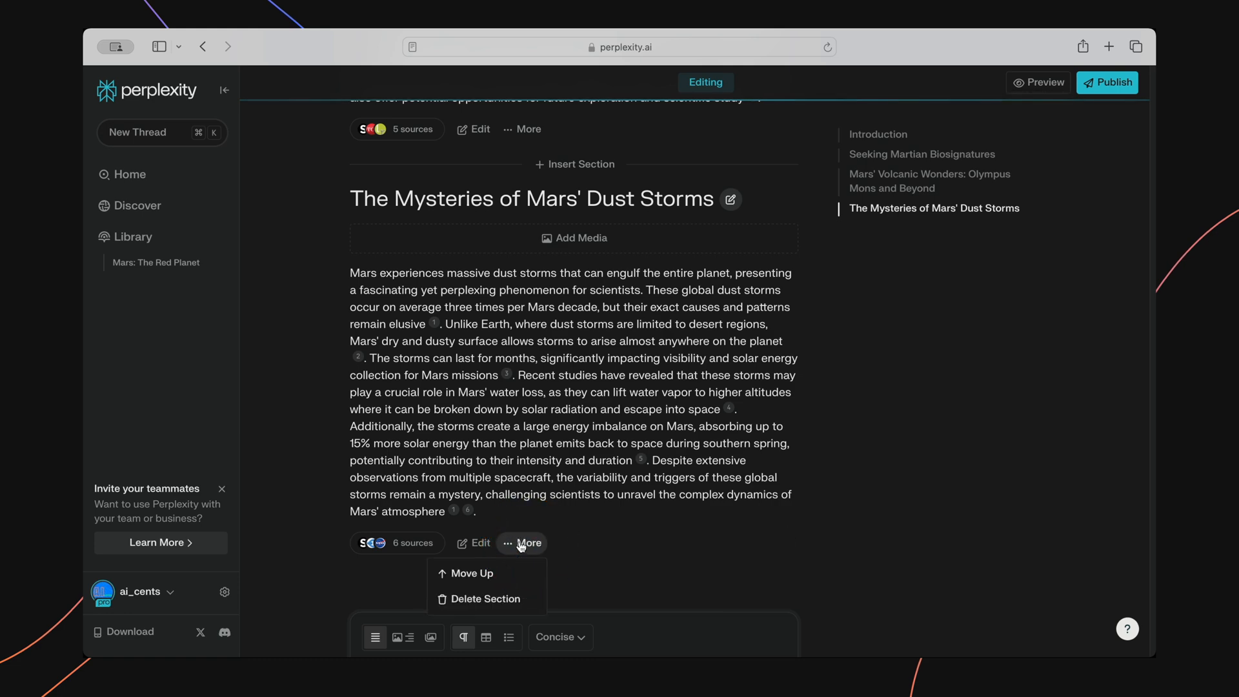
- Move "The Mysteries of Mars' Dust Storms" section up above the Mars' Volcanic Wonders section and check the new order
left_click(504, 577)
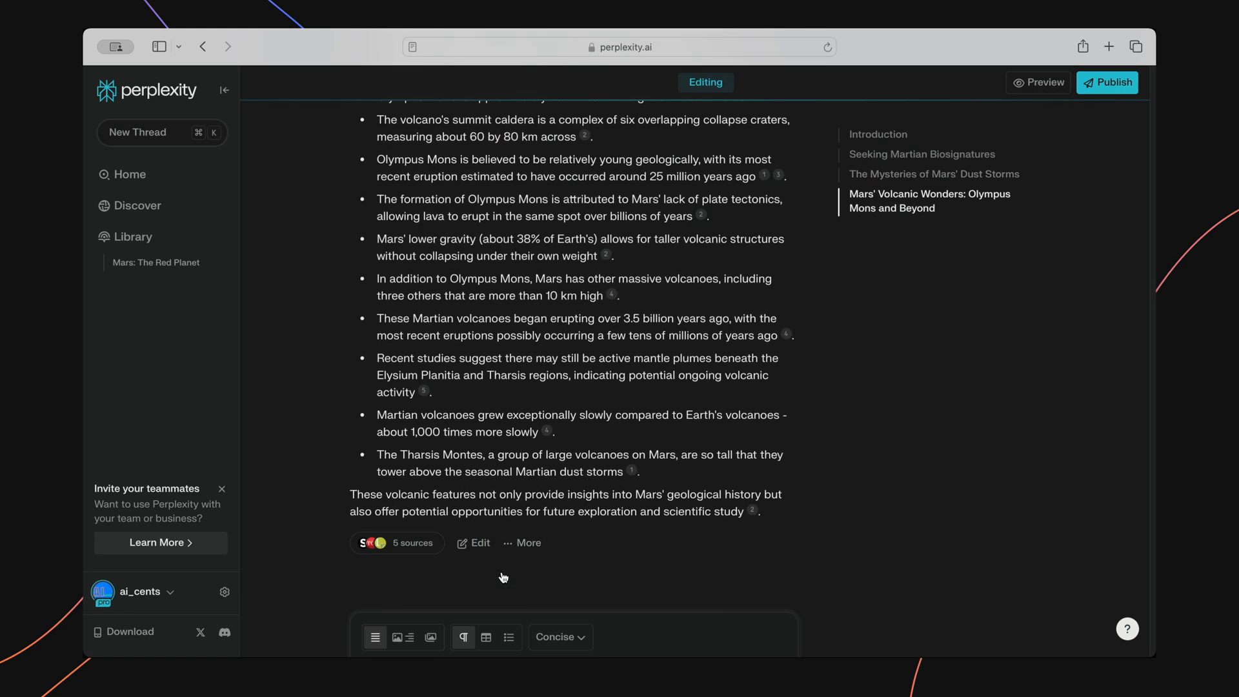
scroll(542, 503, "up", 10)
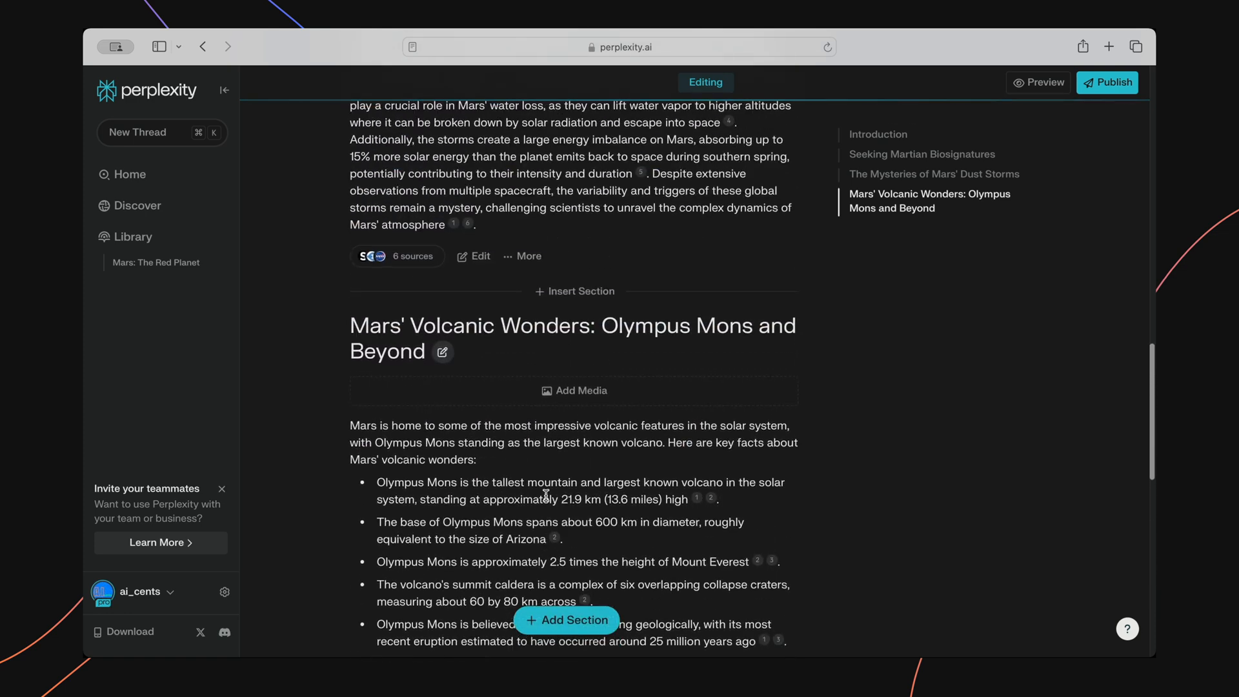
scroll(546, 495, "up", 5)
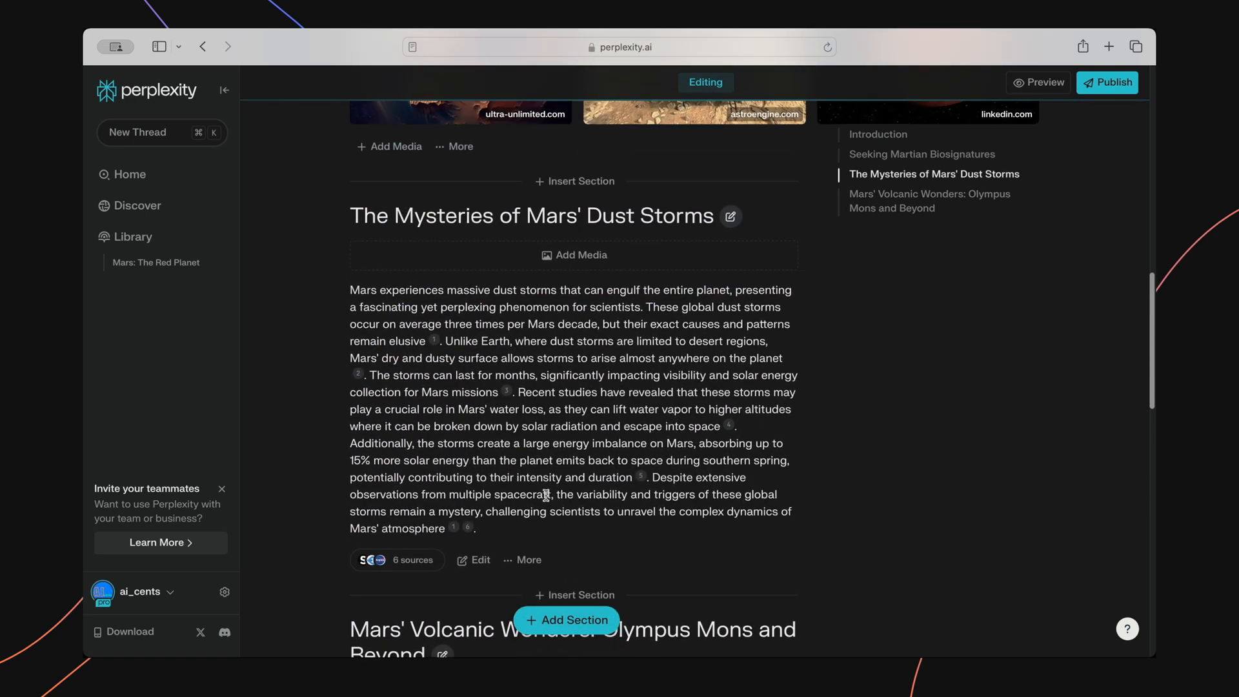
- Delete the "Seeking Martian Biosignatures" gallery section from the page
scroll(546, 496, "up", 3)
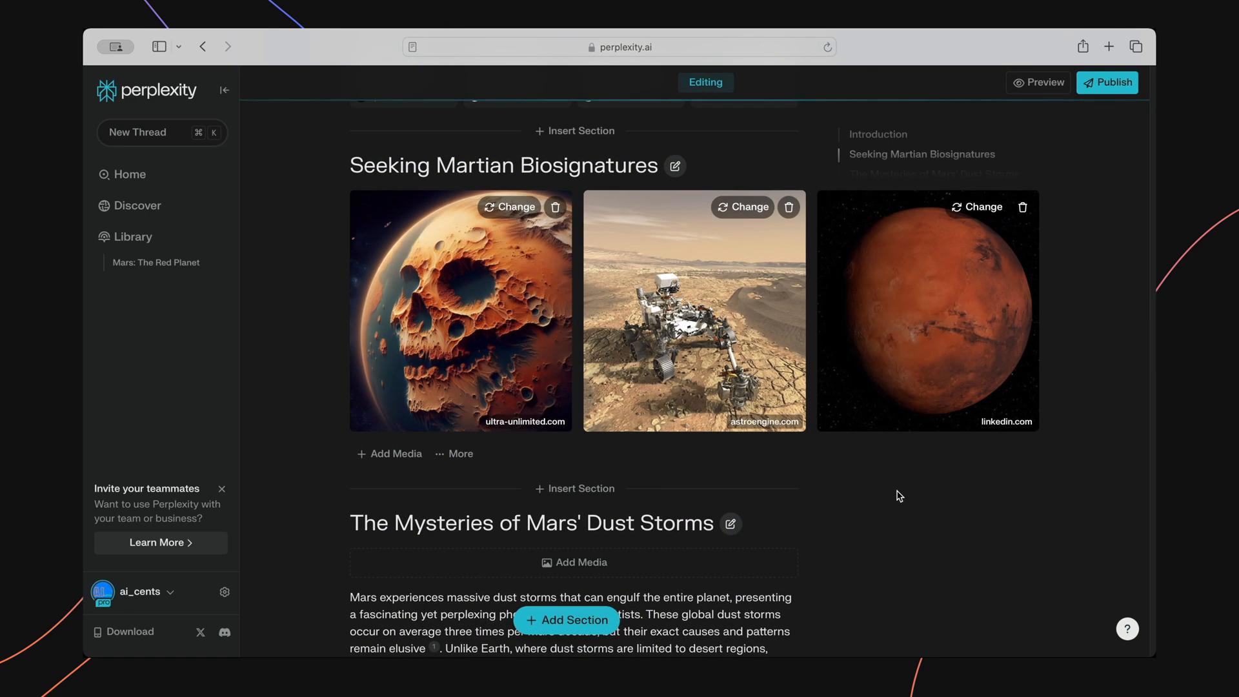
left_click(471, 459)
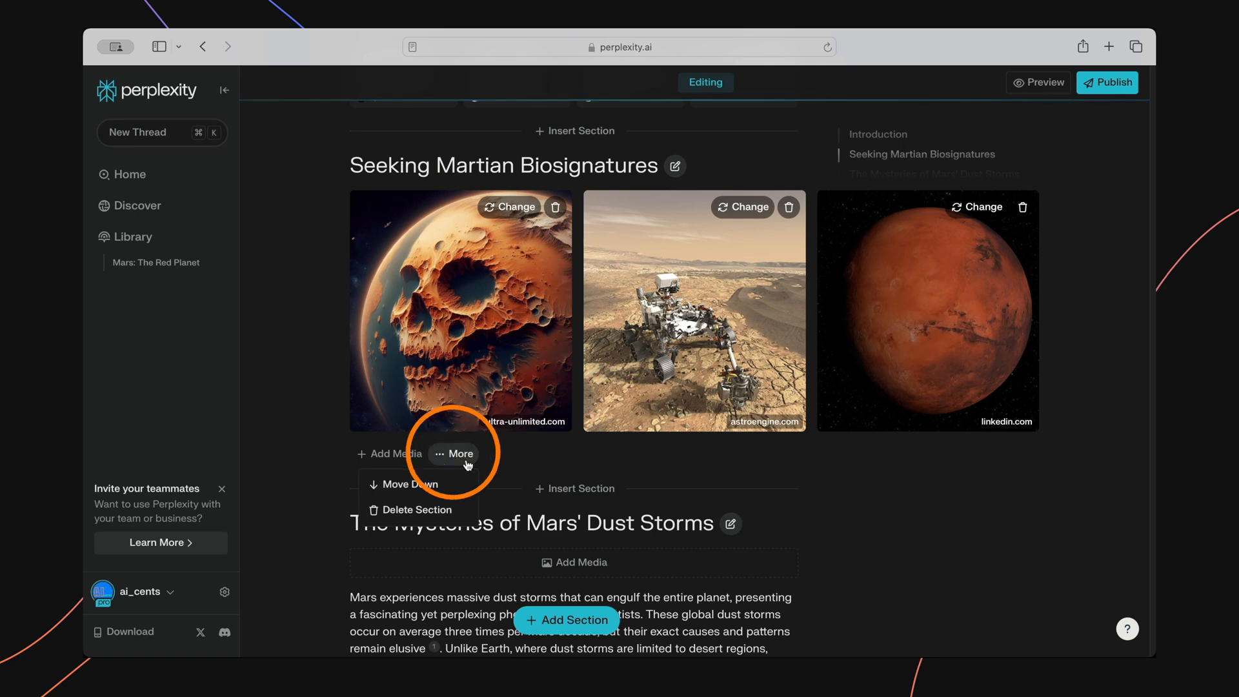
left_click(415, 511)
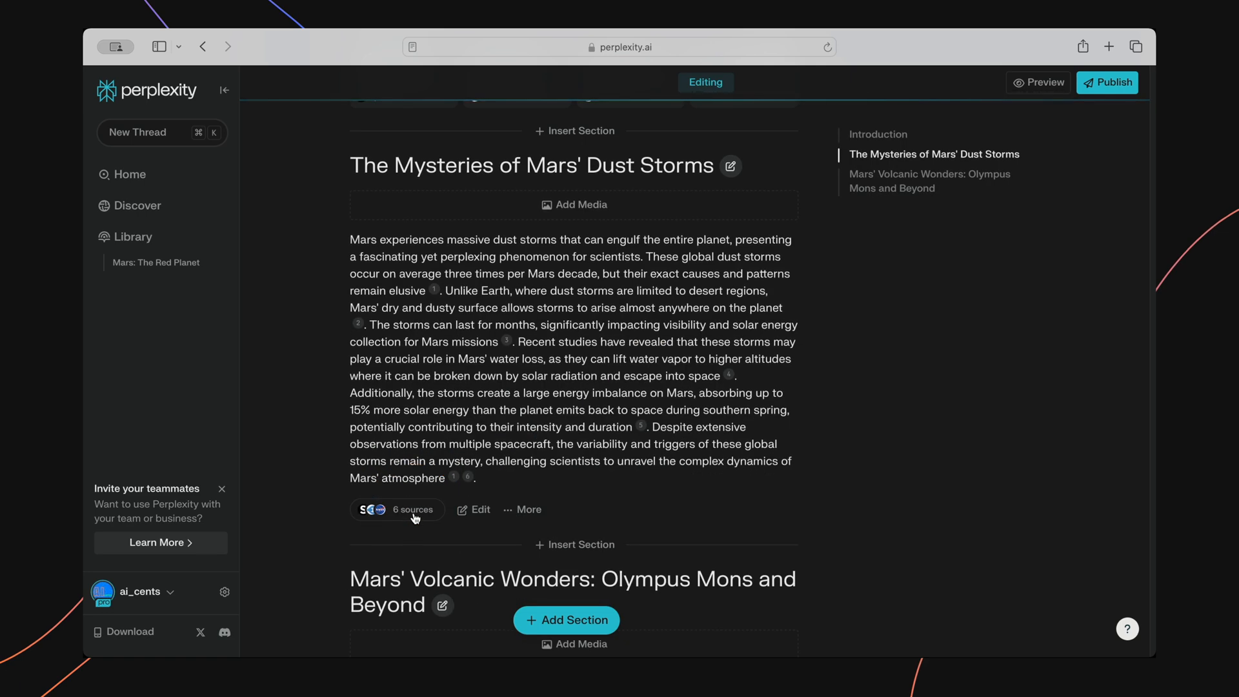
- Insert a Mars' Ancient River Valleys section below the Dust Storms section and add the suggested Evidence of Subsurface Water section at the page's end
left_click(580, 545)
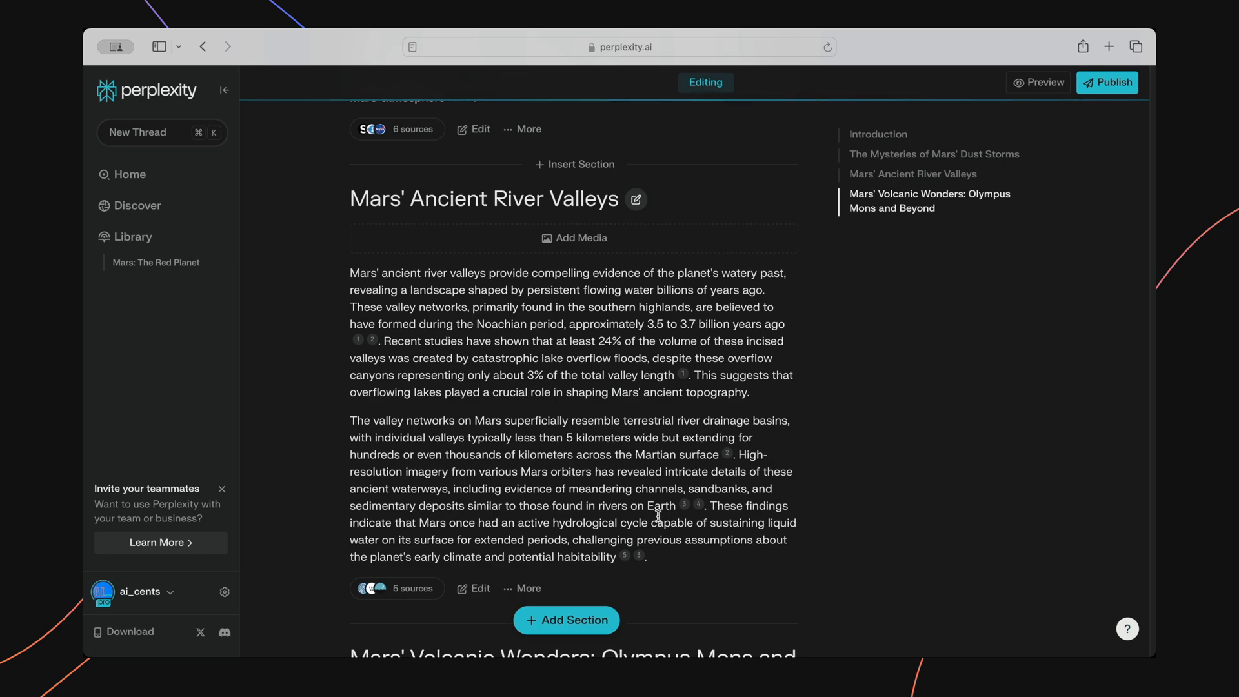
left_click(567, 618)
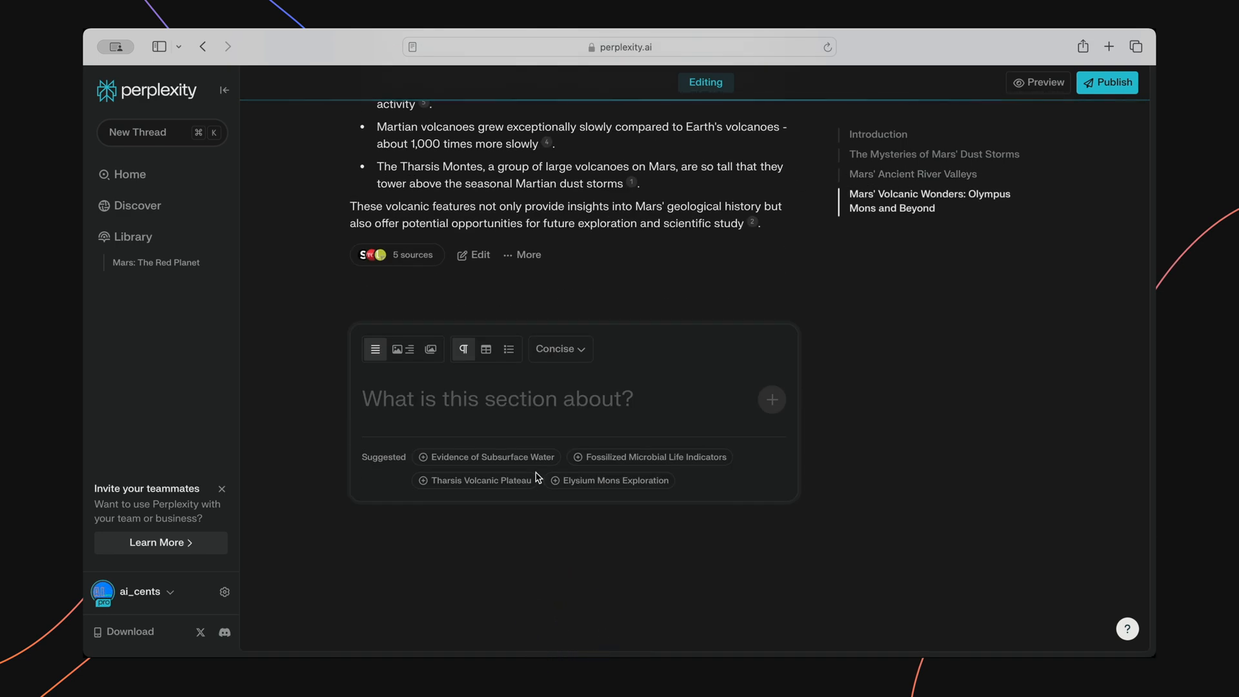
left_click(530, 457)
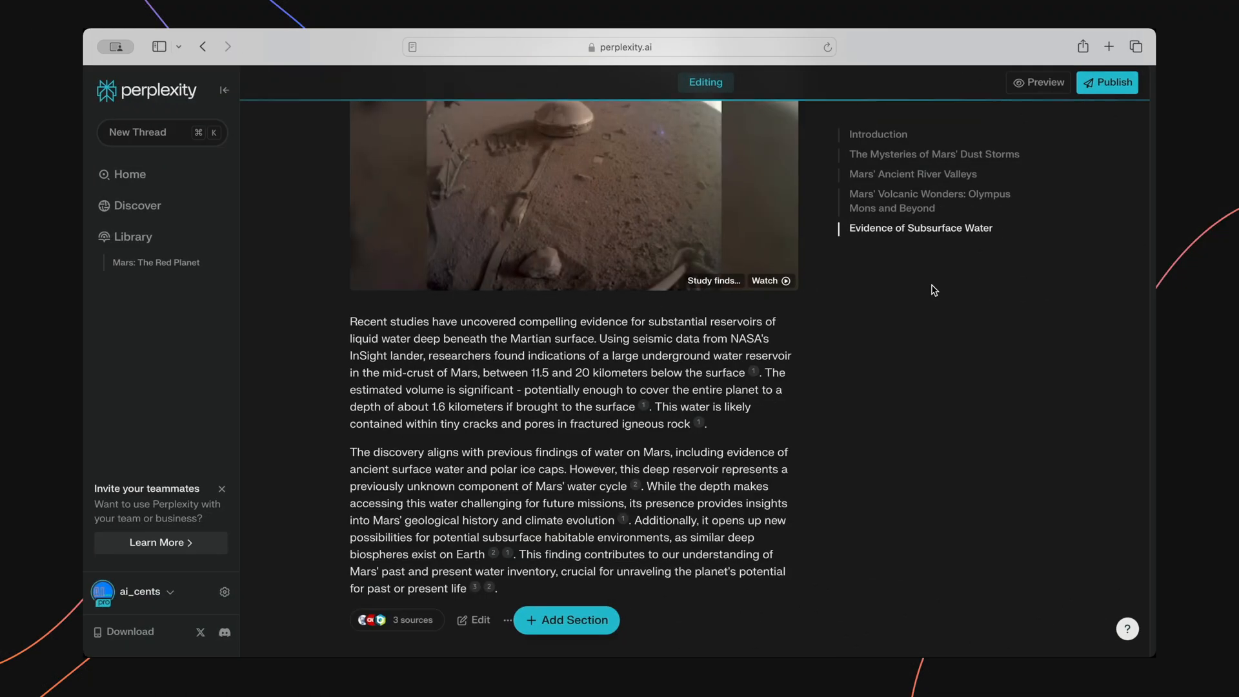
- Preview the draft Mars page and review it from the header image through all sections to the related questions
left_click(1041, 82)
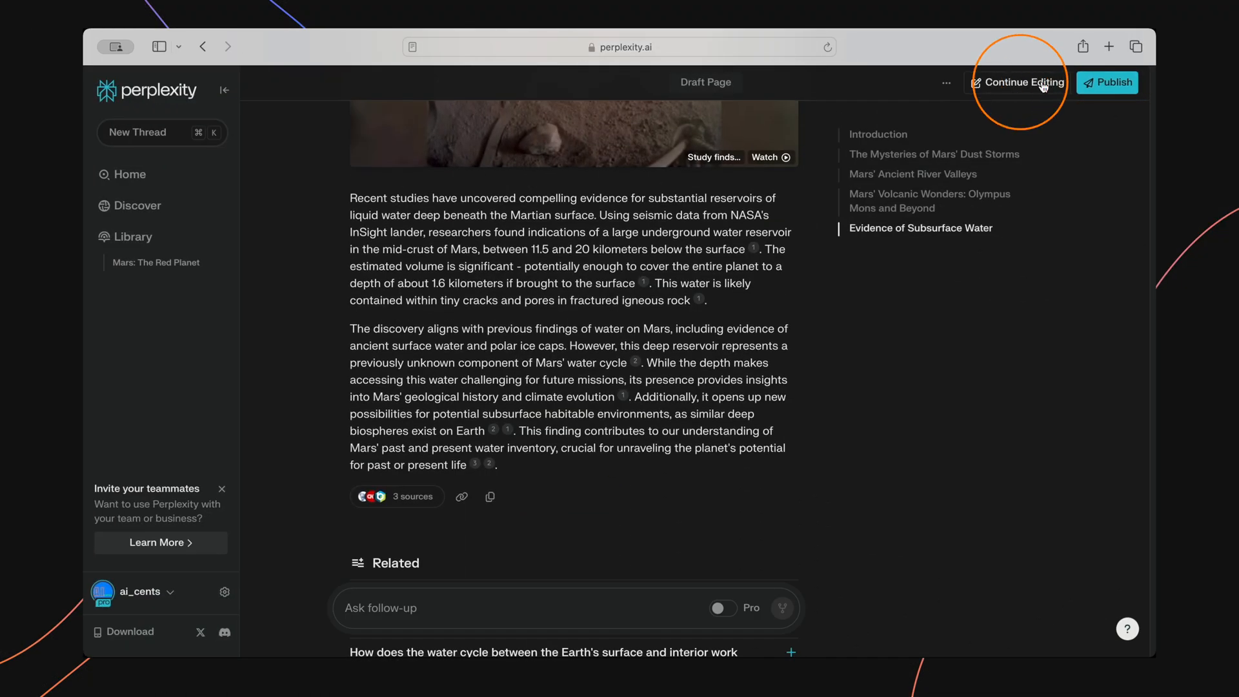
scroll(1053, 172, "up", 20)
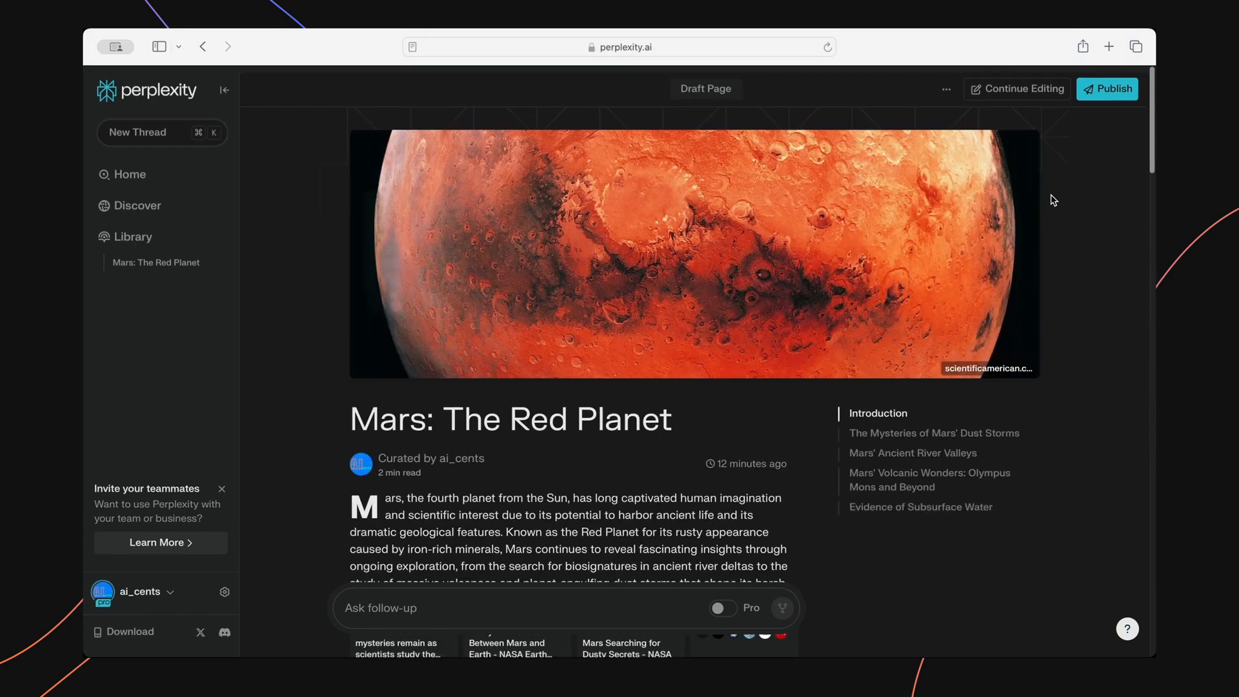
scroll(1077, 407, "down", 20)
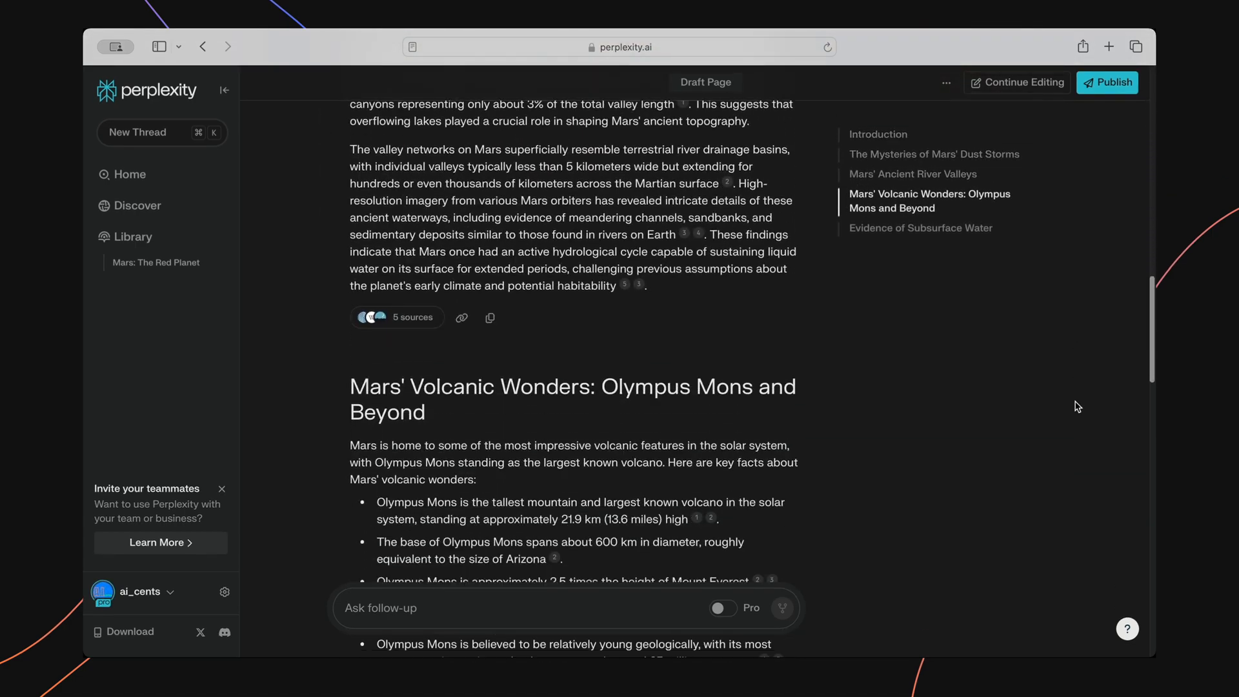
scroll(1077, 407, "down", 15)
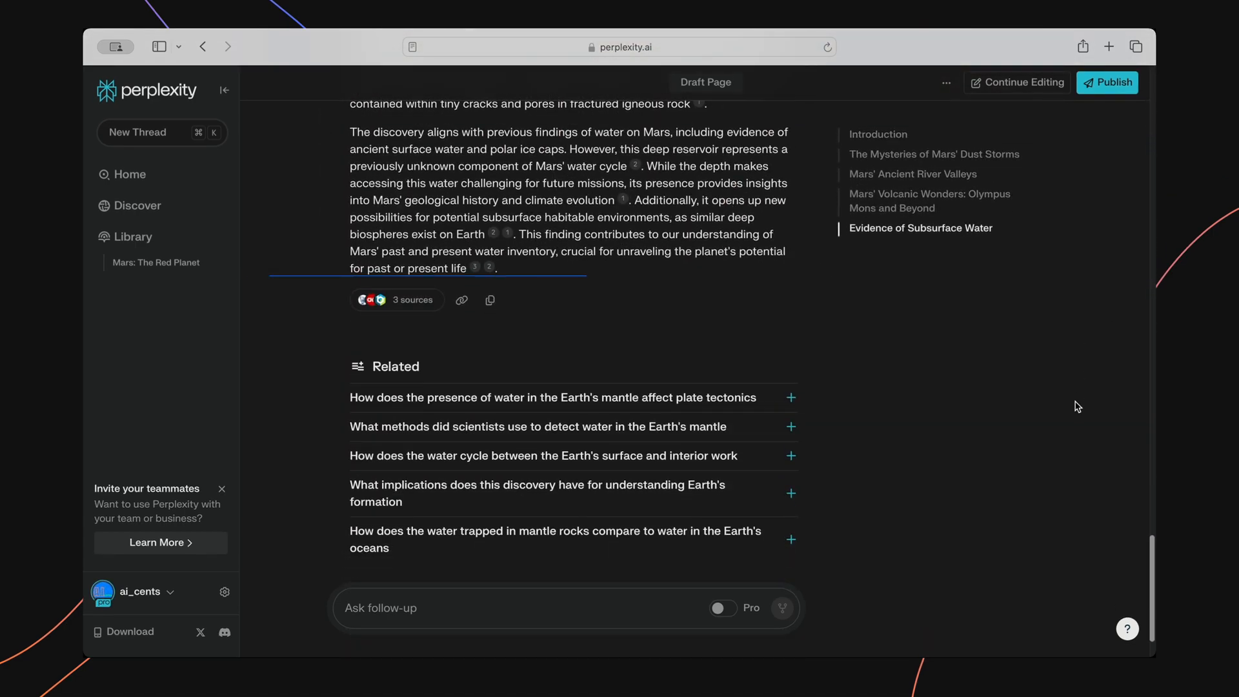
scroll(1077, 406, "down", 3)
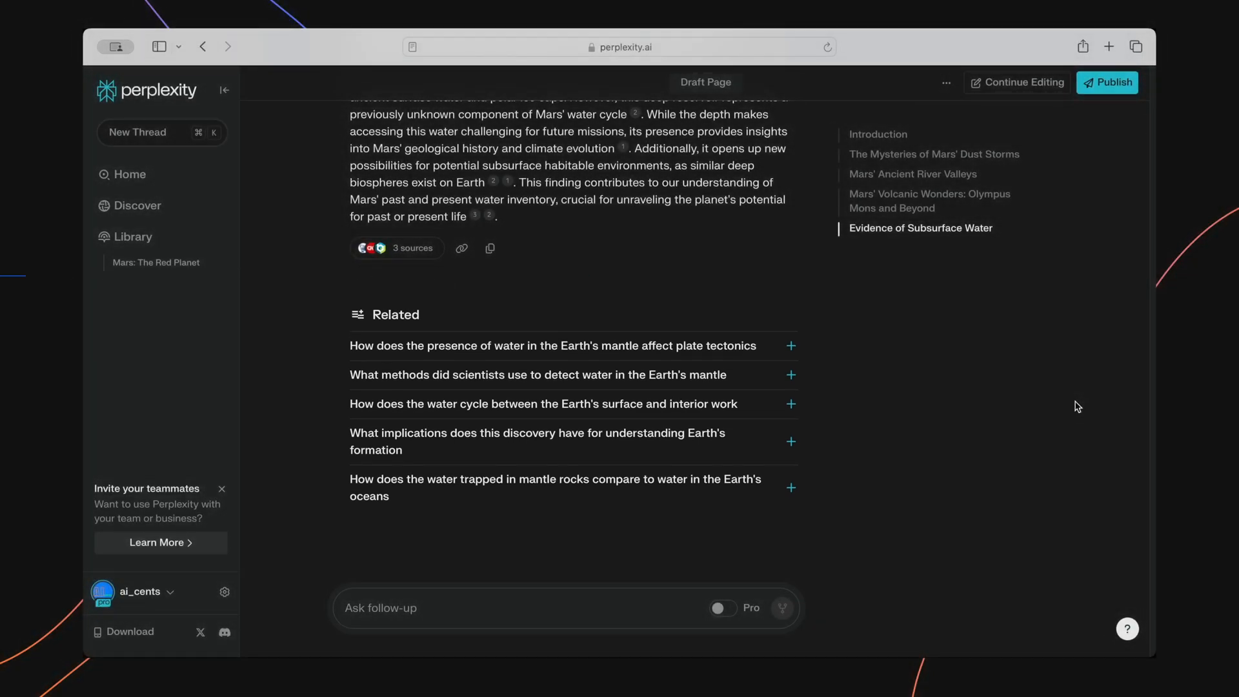
- Open the related question on methods scientists used to detect water in the Earth's mantle and convert its answer thread to a page
left_click(493, 373)
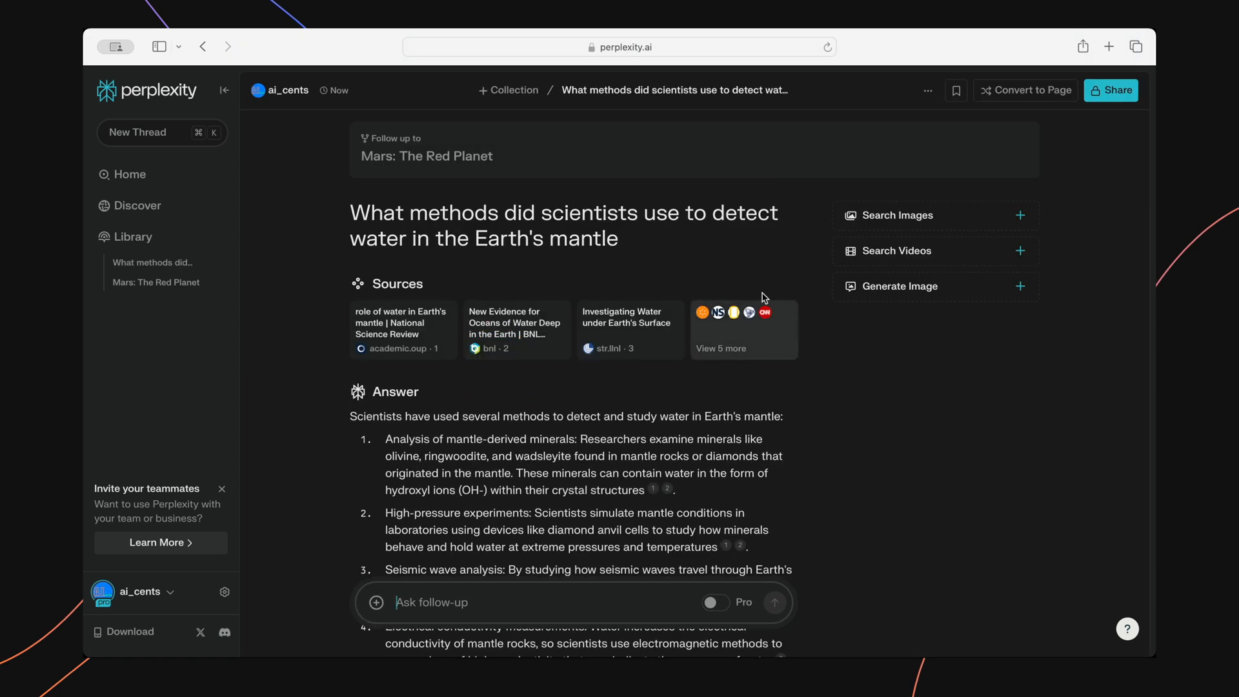
left_click(1030, 91)
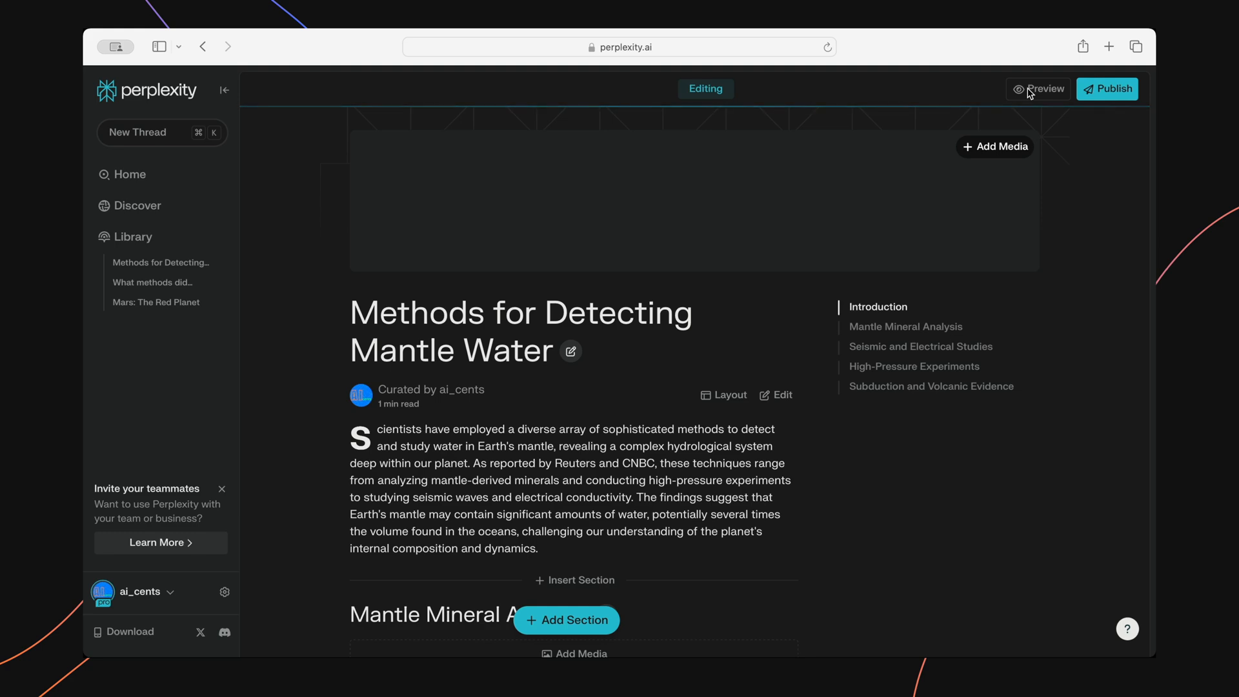
- Return to the Mars: The Red Planet draft page and publish it
left_click(152, 304)
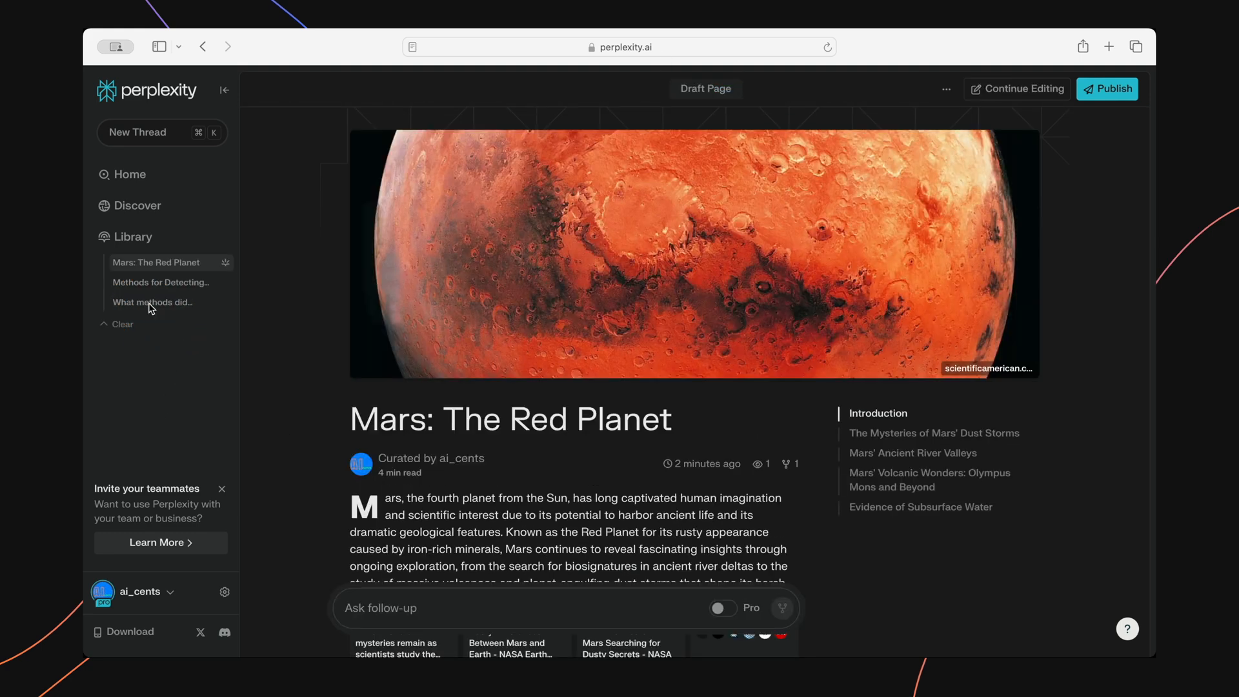
left_click(1116, 93)
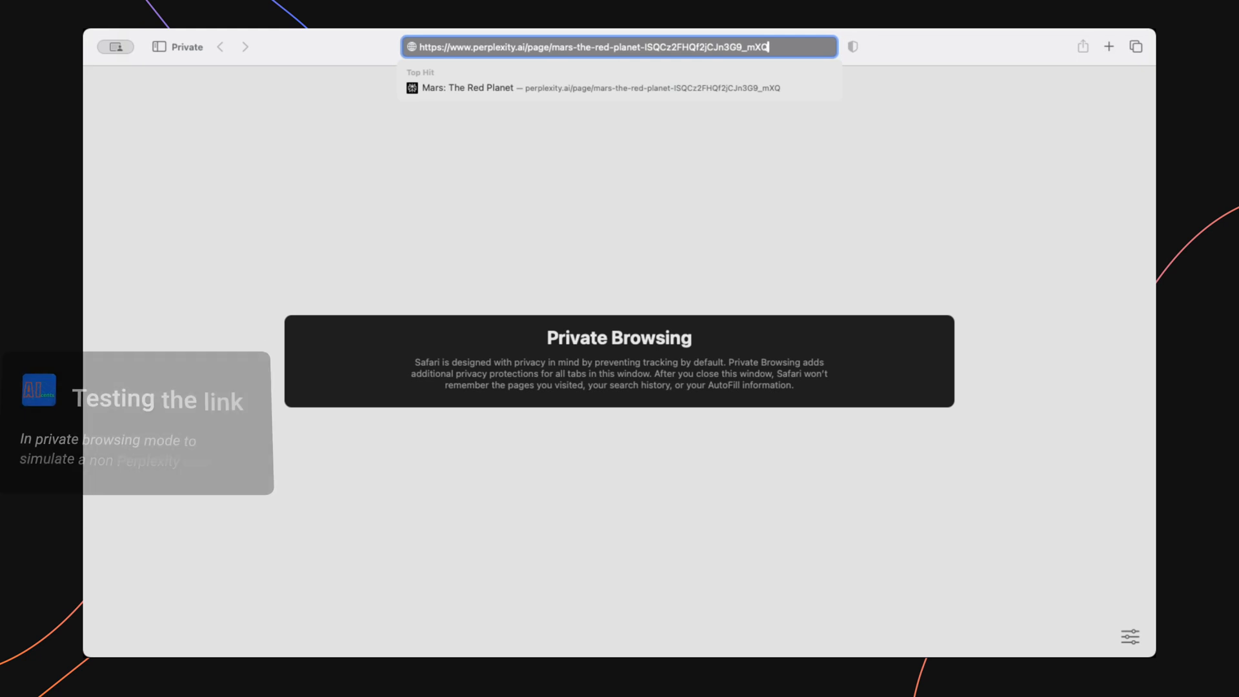
- Load the published Mars page link in private browsing, look through it, and open the related question on implications for understanding Earth's formation
key("Return")
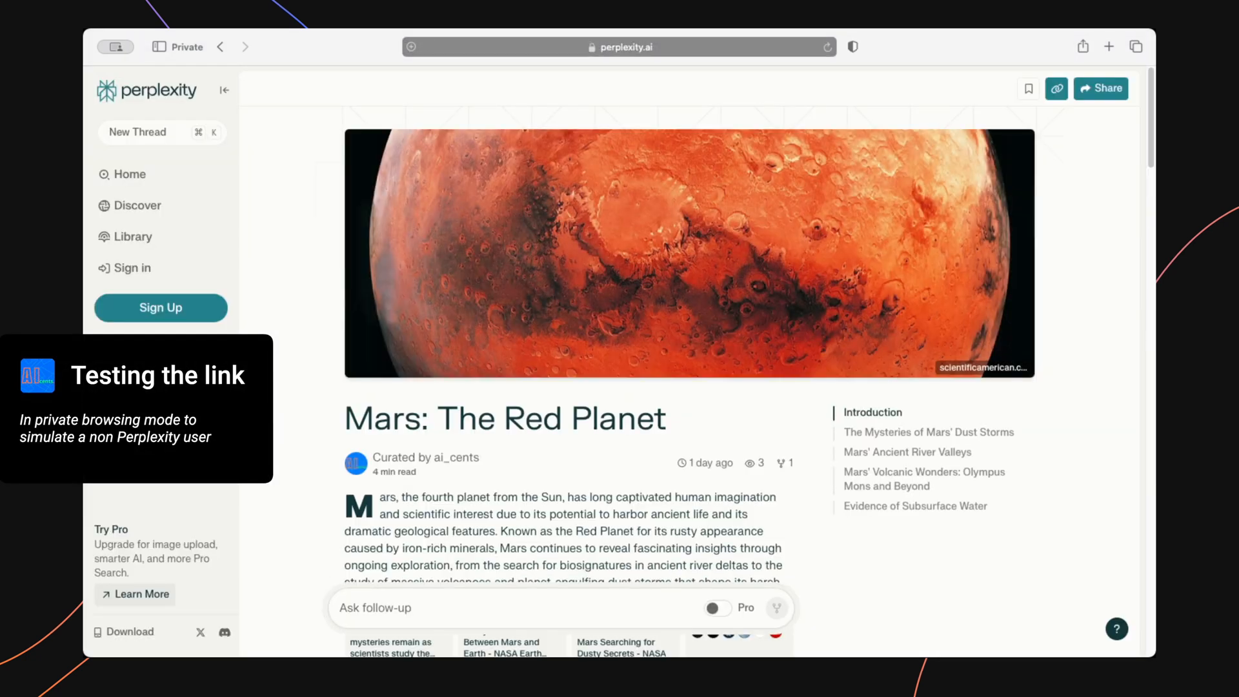
scroll(697, 361, "down", 20)
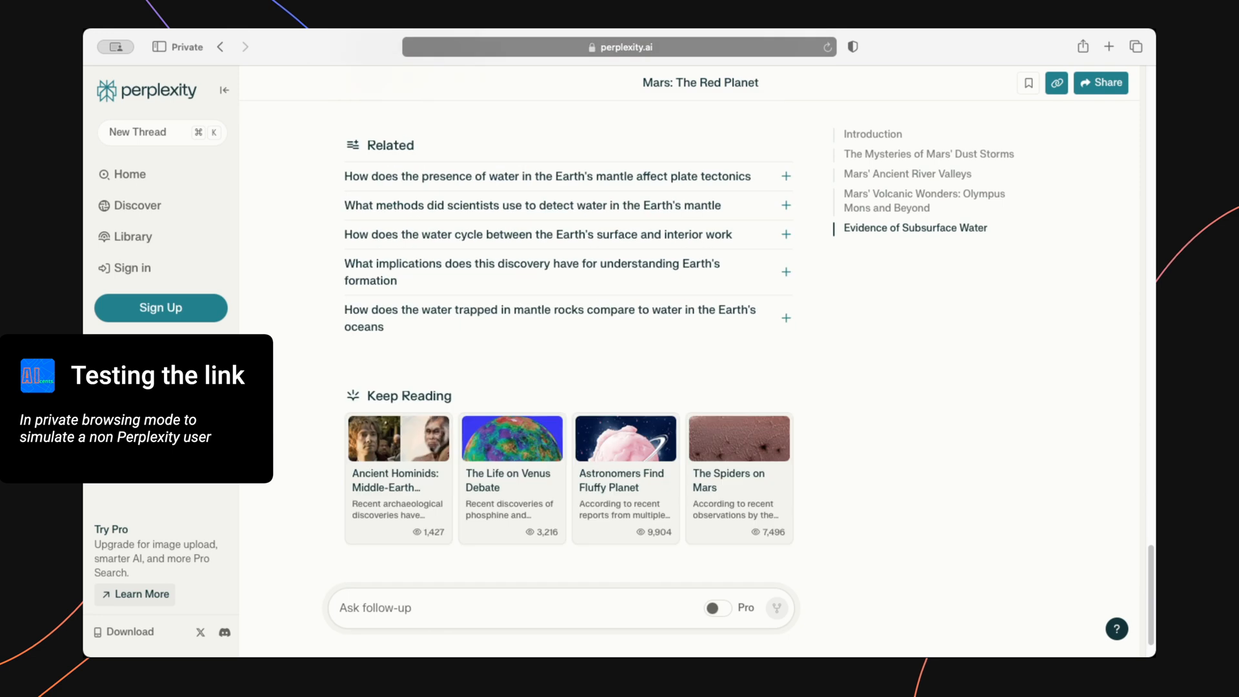
left_click(531, 264)
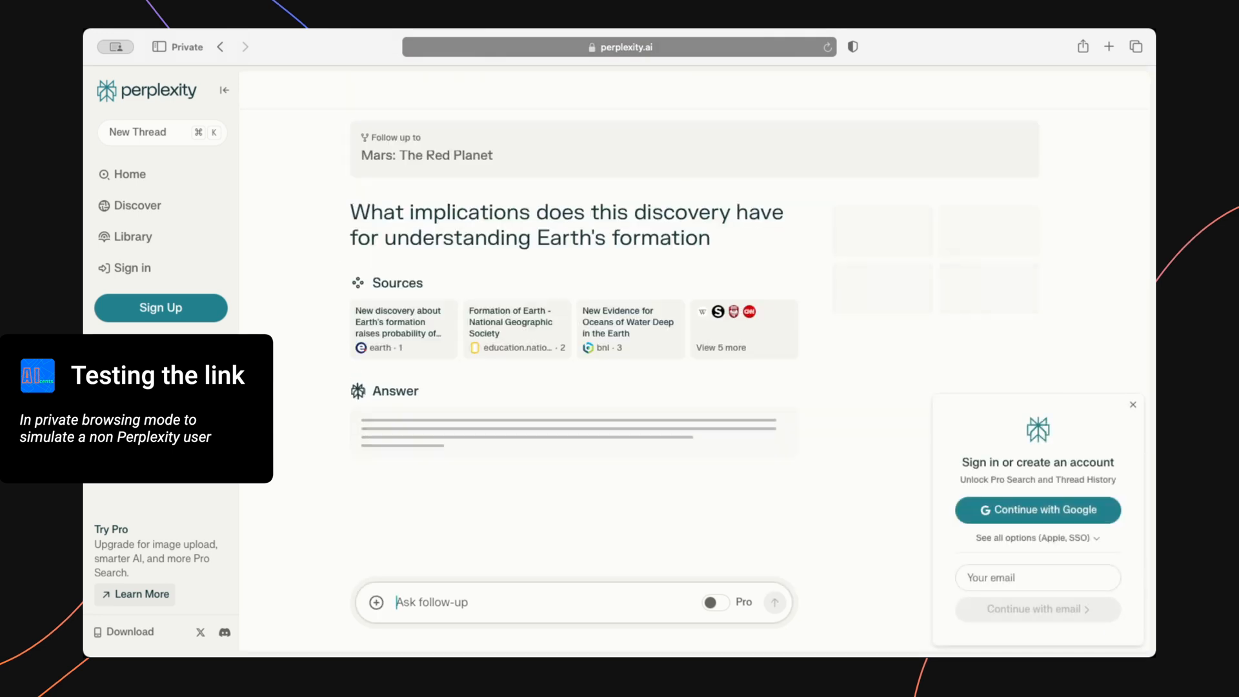